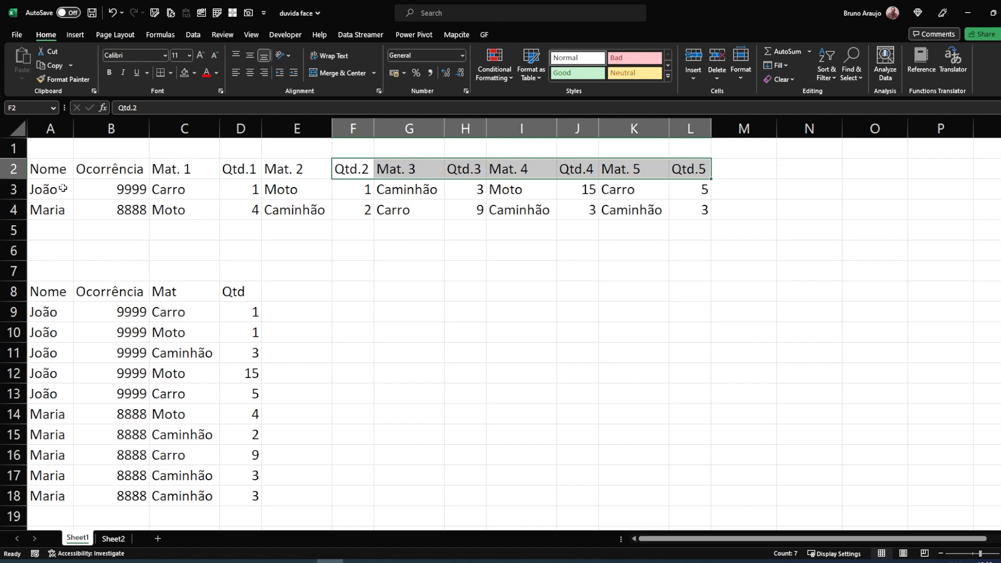
Step: Compare the wide source table in A2:L4 with the stacked table in A8:D18
{"action": "left_click_drag", "start_coordinate": [49, 173], "coordinate": [722, 201]}
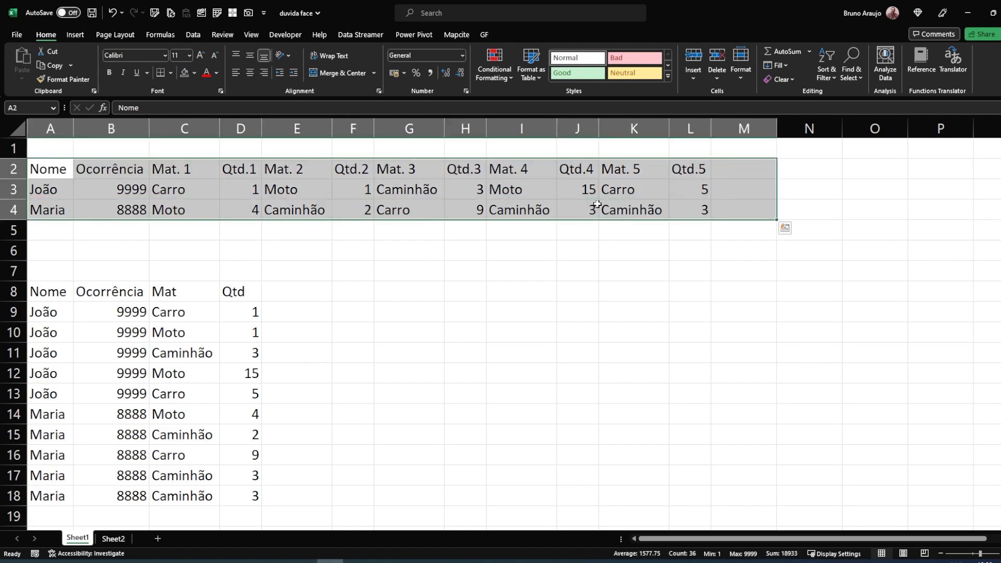
{"action": "left_click", "coordinate": [181, 228]}
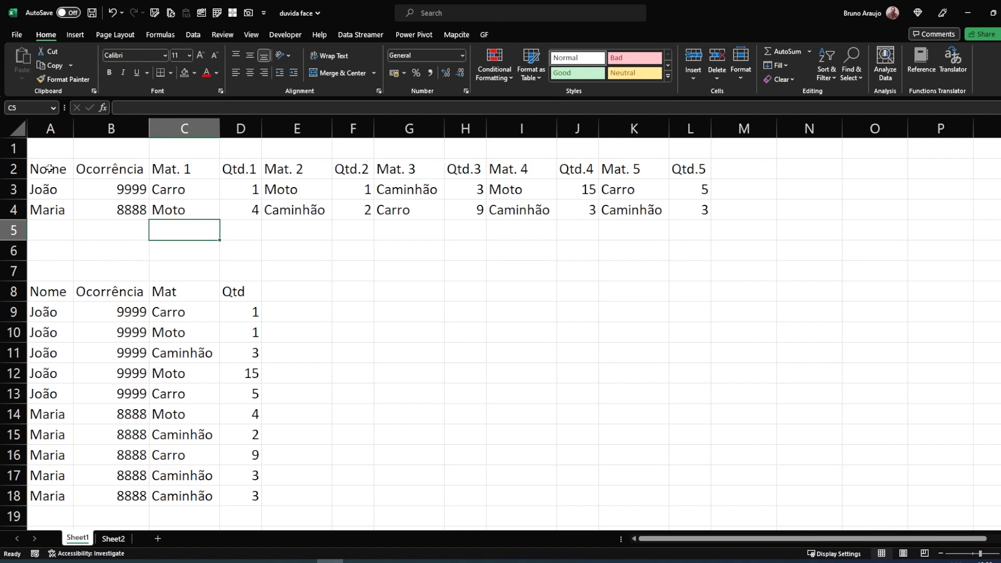
{"action": "left_click_drag", "start_coordinate": [50, 168], "coordinate": [674, 208]}
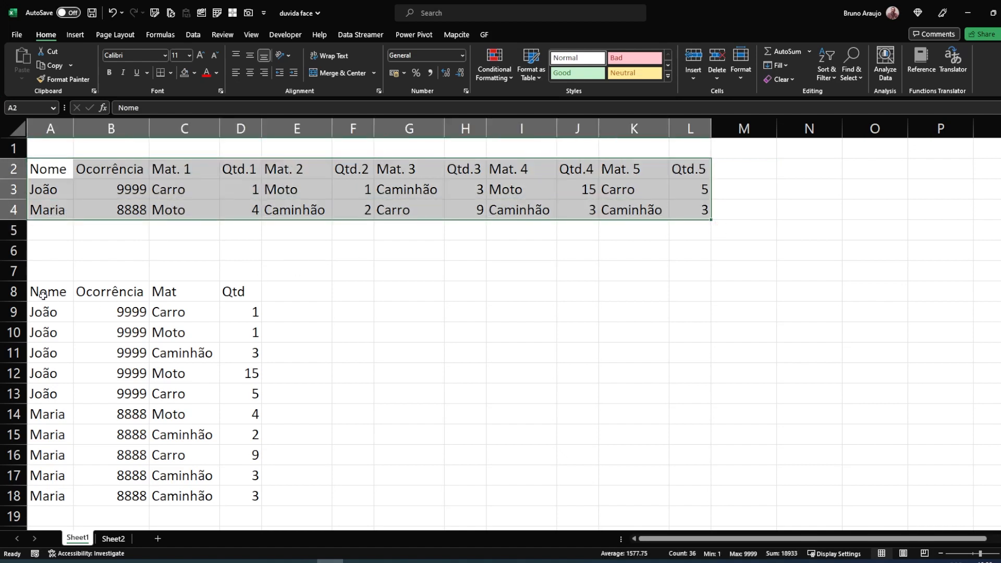
{"action": "left_click_drag", "start_coordinate": [43, 295], "coordinate": [235, 487]}
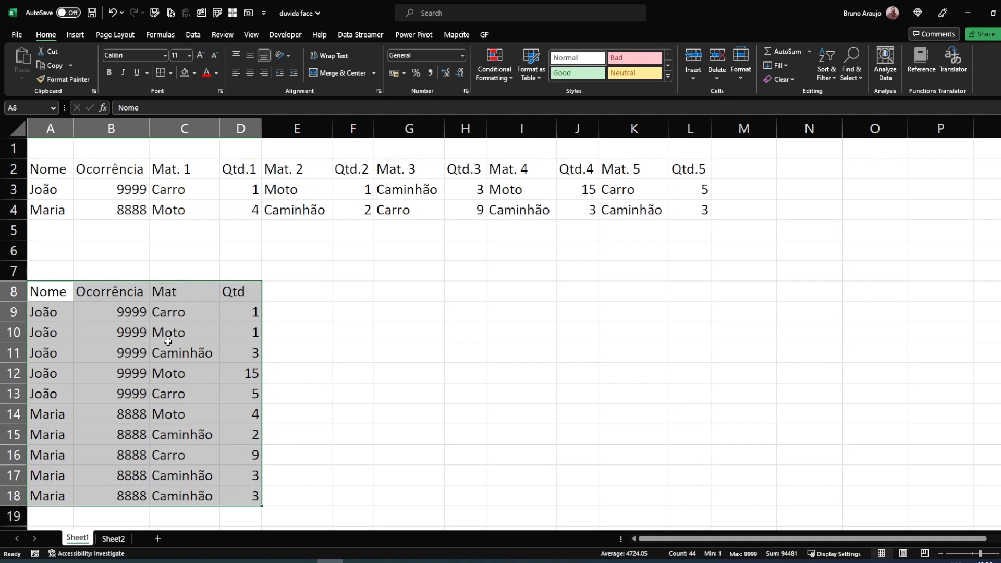
{"action": "left_click", "coordinate": [148, 248]}
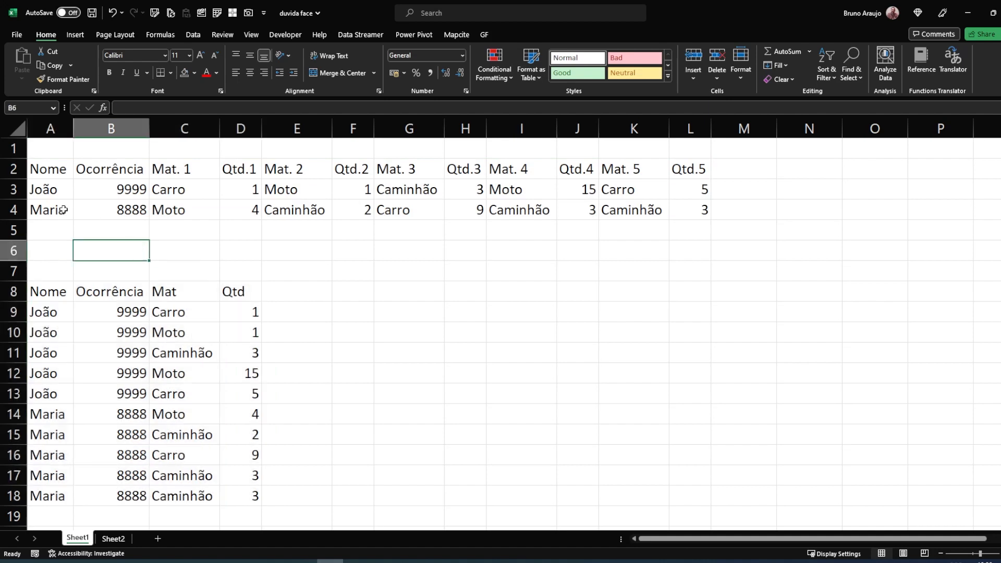
Step: Fill A3:B3 with light blue and the material and quantity cells C3:L3 with light gold
{"action": "left_click_drag", "start_coordinate": [41, 189], "coordinate": [107, 190]}
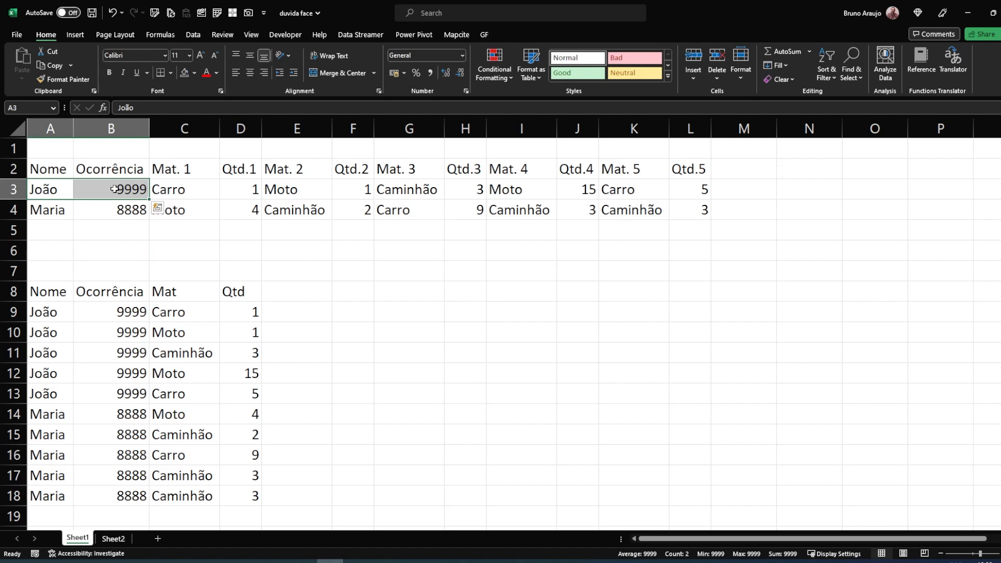
{"action": "left_click", "coordinate": [195, 73]}
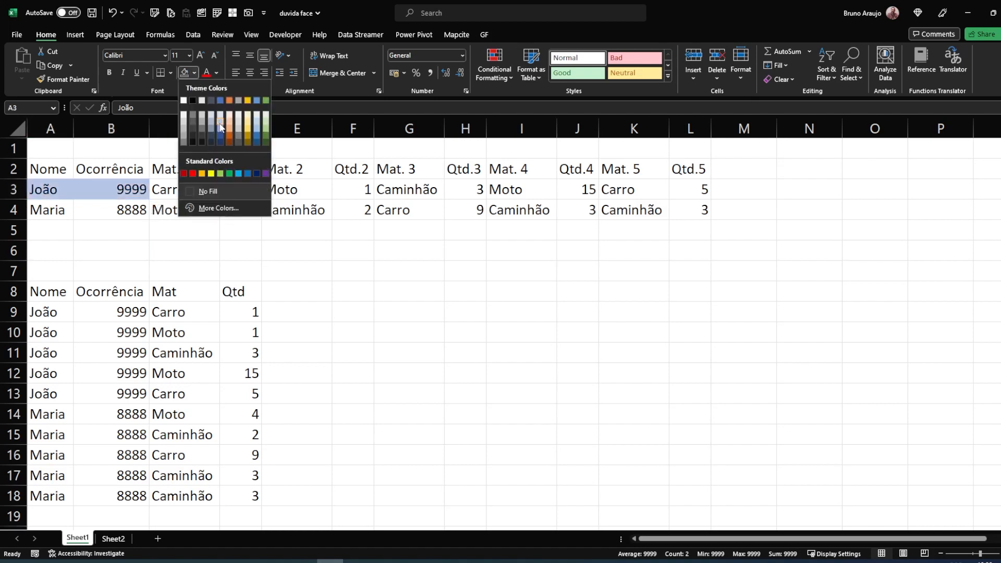
{"action": "left_click", "coordinate": [225, 100]}
{"action": "left_click", "coordinate": [60, 186]}
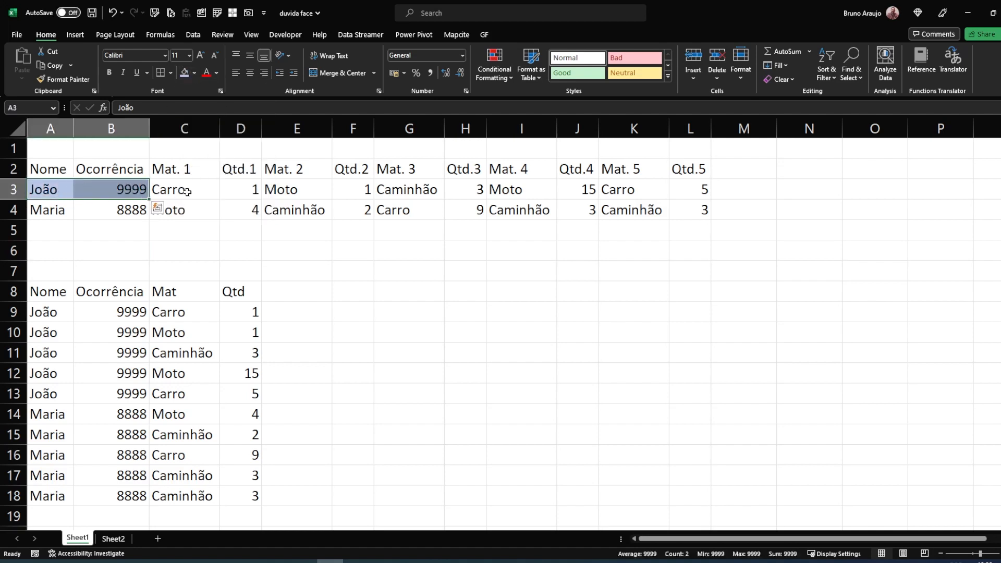
{"action": "left_click_drag", "start_coordinate": [169, 190], "coordinate": [700, 191]}
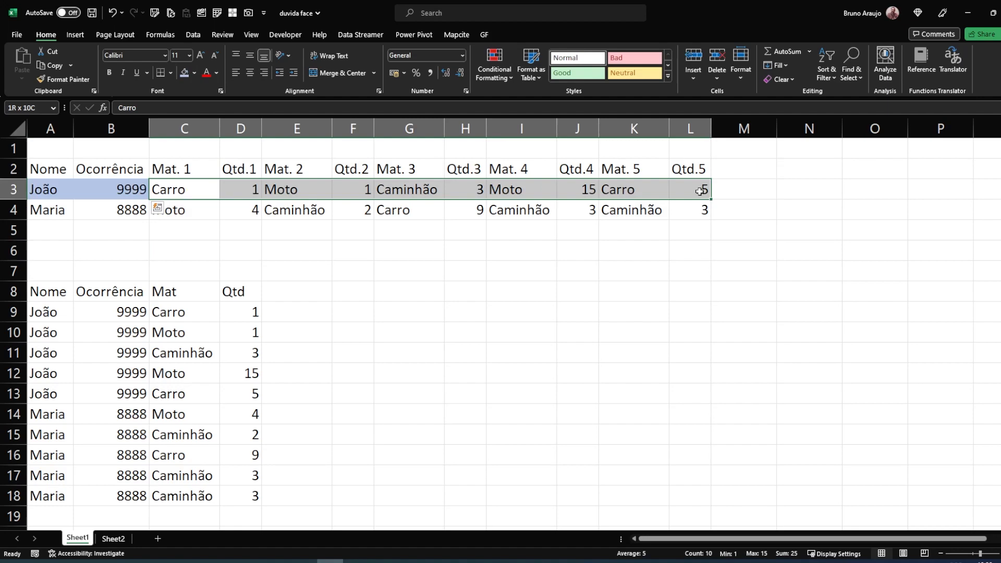
{"action": "left_click", "coordinate": [195, 73]}
{"action": "left_click", "coordinate": [248, 127]}
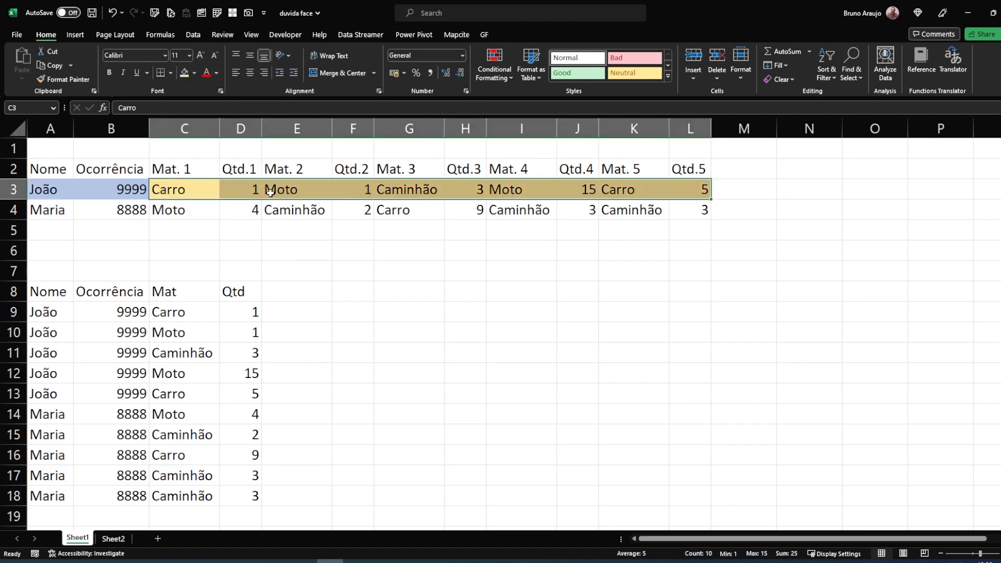
Step: Fill A4:B4 with light green and the material and quantity cells C4:L4 with light orange
{"action": "left_click_drag", "start_coordinate": [45, 213], "coordinate": [127, 211]}
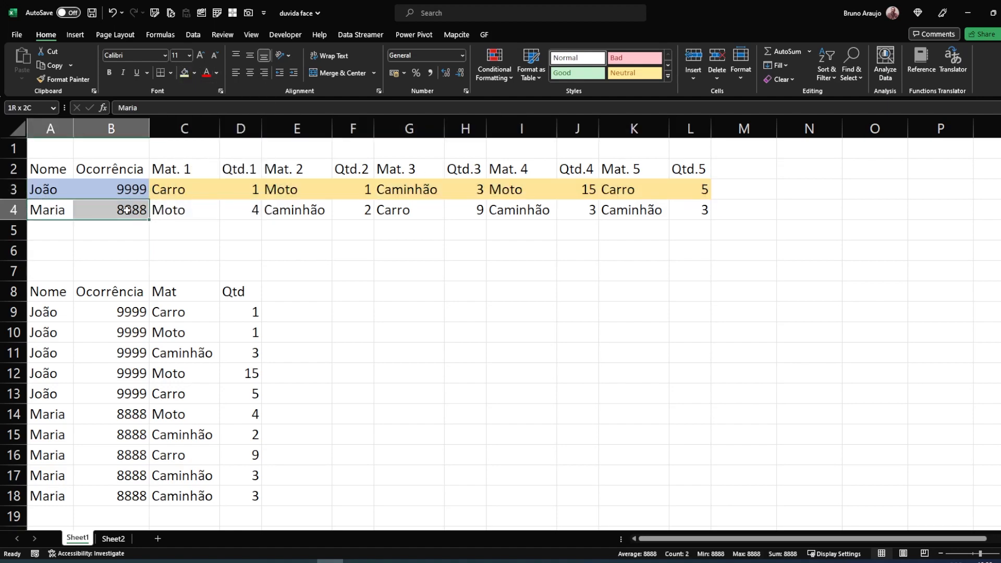
{"action": "left_click", "coordinate": [195, 72]}
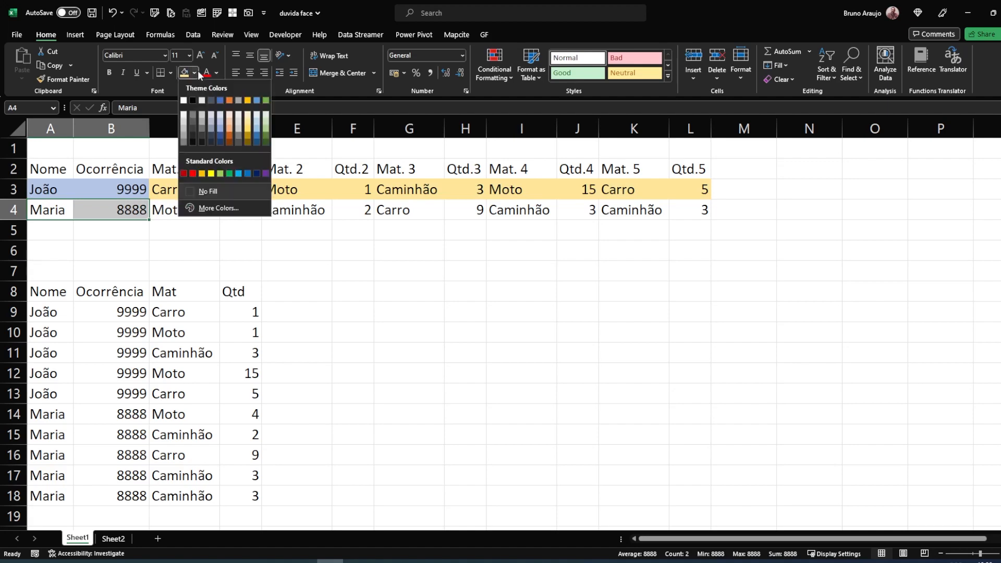
{"action": "left_click", "coordinate": [269, 130]}
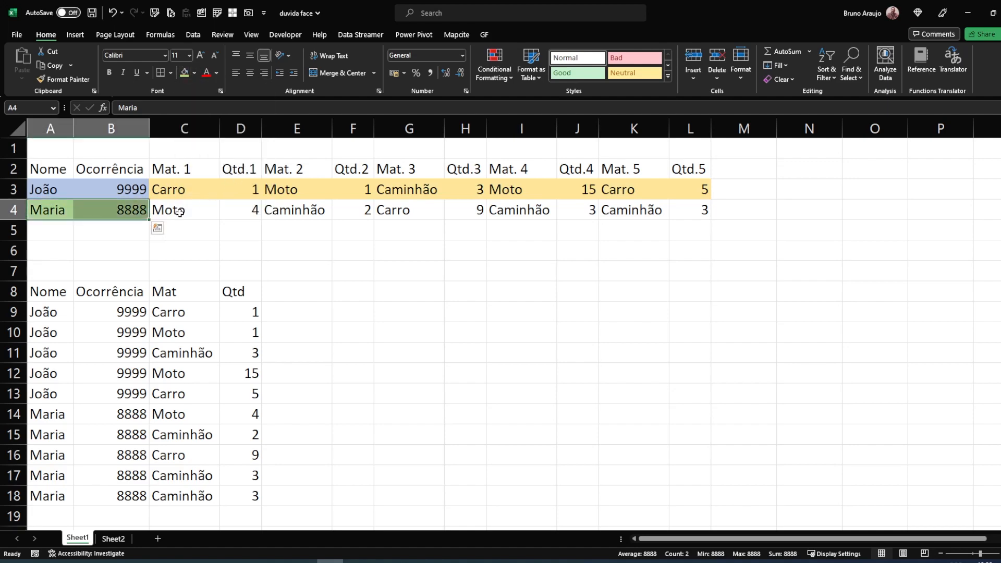
{"action": "left_click_drag", "start_coordinate": [180, 212], "coordinate": [701, 209]}
{"action": "left_click", "coordinate": [195, 74]}
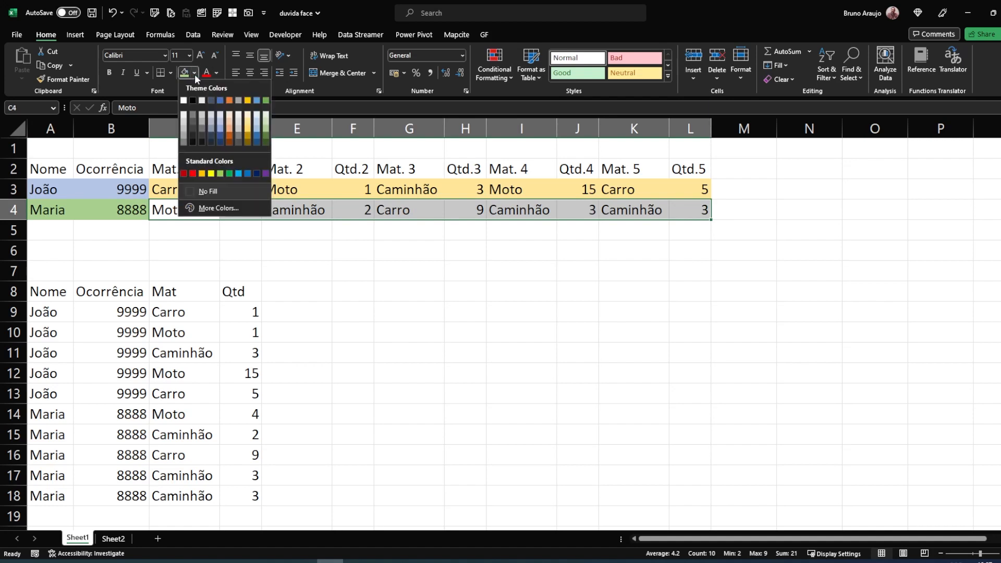
{"action": "left_click", "coordinate": [229, 126]}
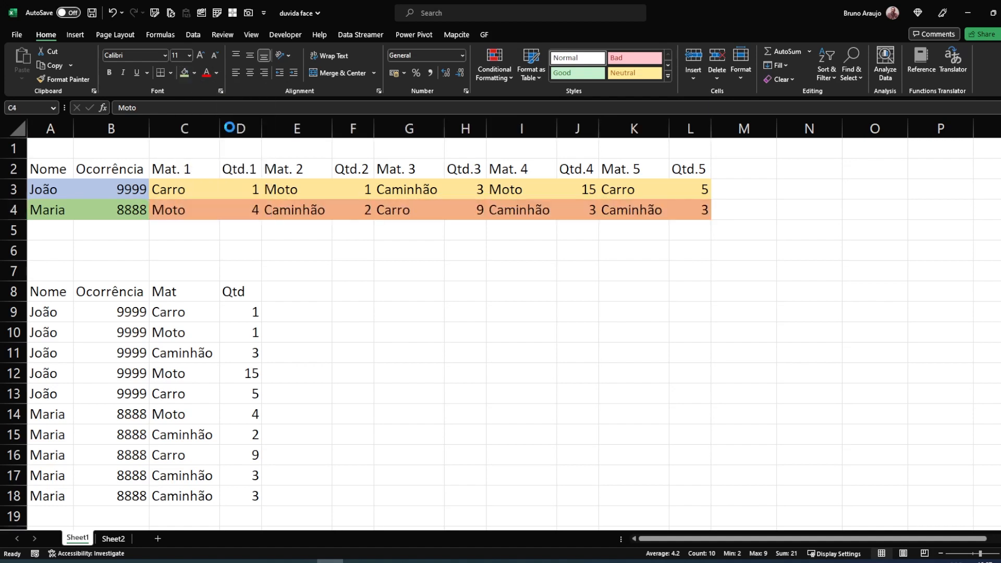
{"action": "left_click", "coordinate": [315, 278]}
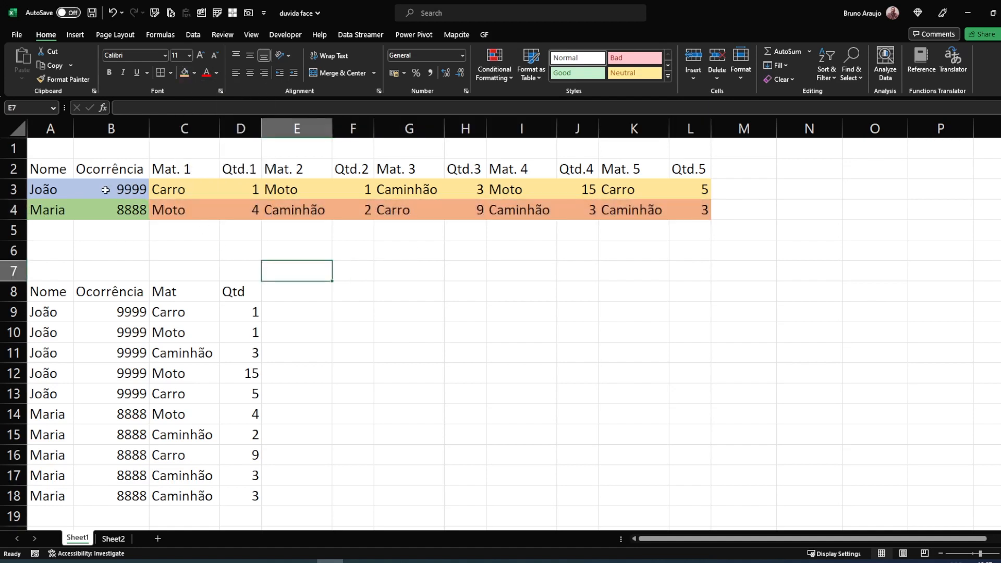
Step: In the stacked table, fill A9:B13 with light blue and C9:D13 with light gold
{"action": "left_click_drag", "start_coordinate": [79, 190], "coordinate": [655, 209]}
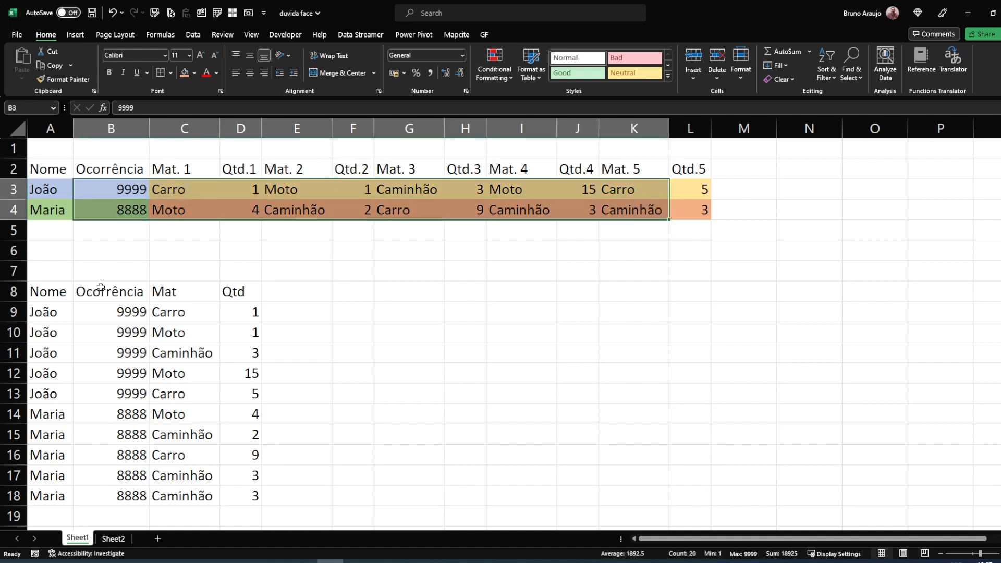
{"action": "left_click_drag", "start_coordinate": [47, 311], "coordinate": [130, 393]}
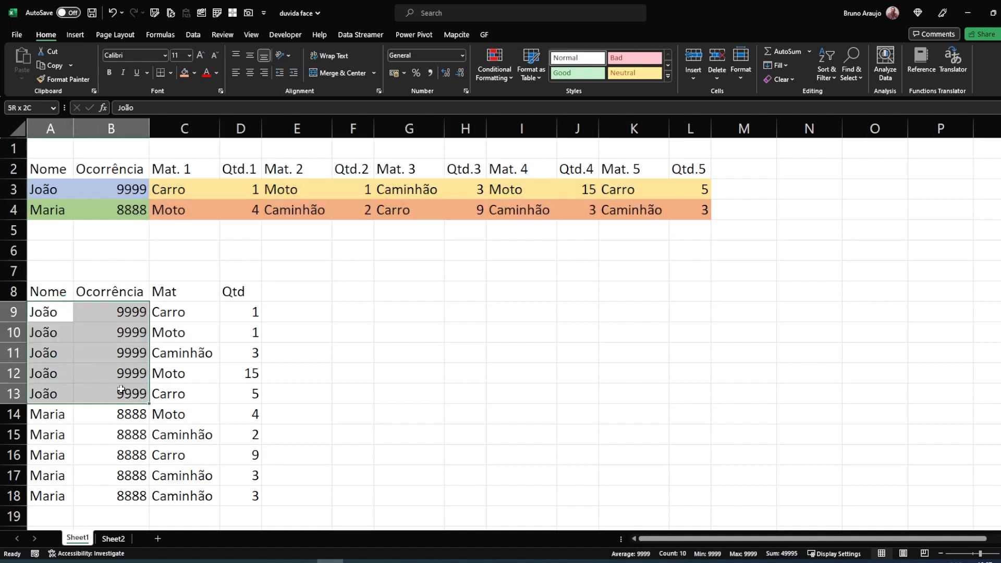
{"action": "left_click", "coordinate": [194, 73]}
{"action": "left_click", "coordinate": [221, 121]}
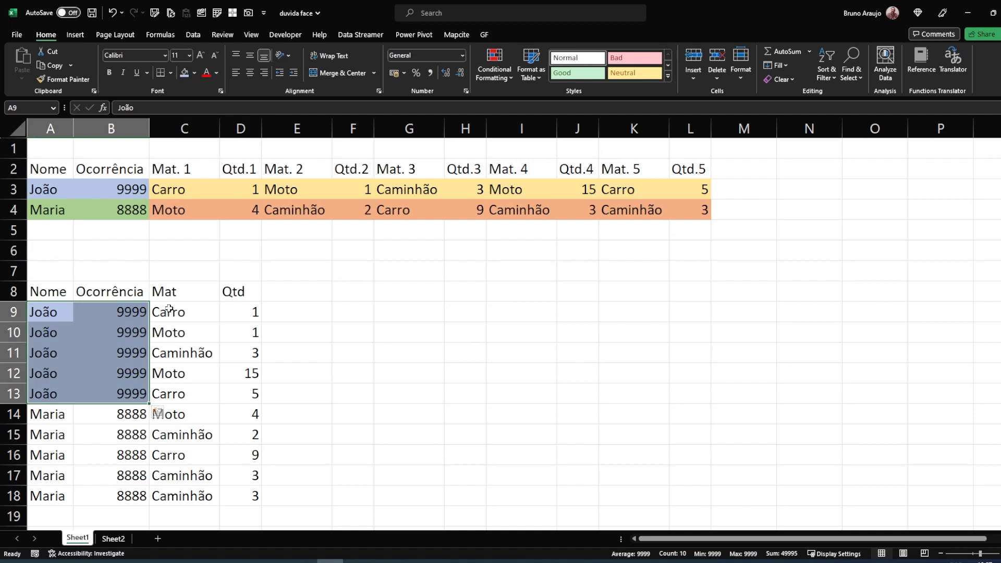
{"action": "left_click_drag", "start_coordinate": [170, 311], "coordinate": [239, 395]}
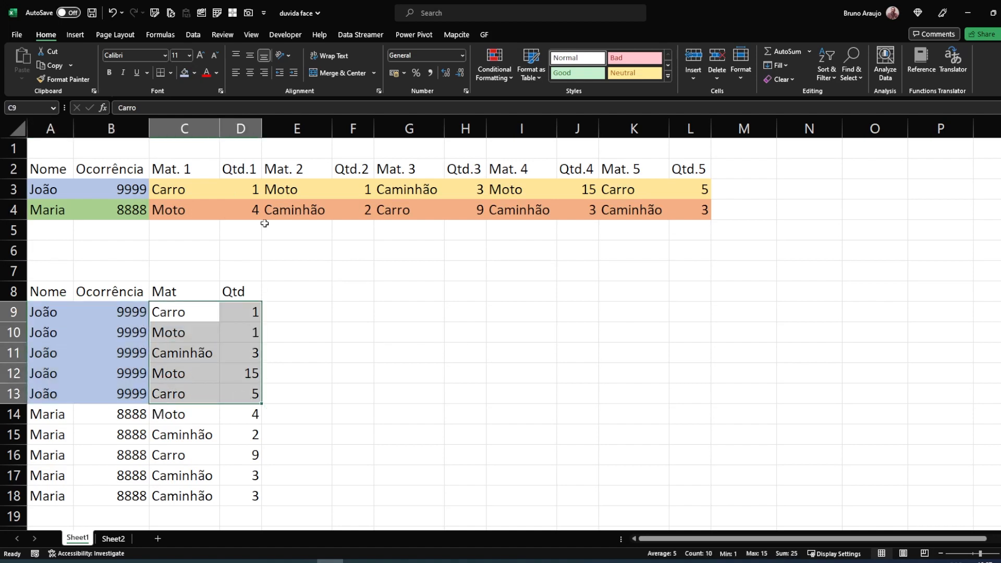
{"action": "left_click", "coordinate": [195, 73]}
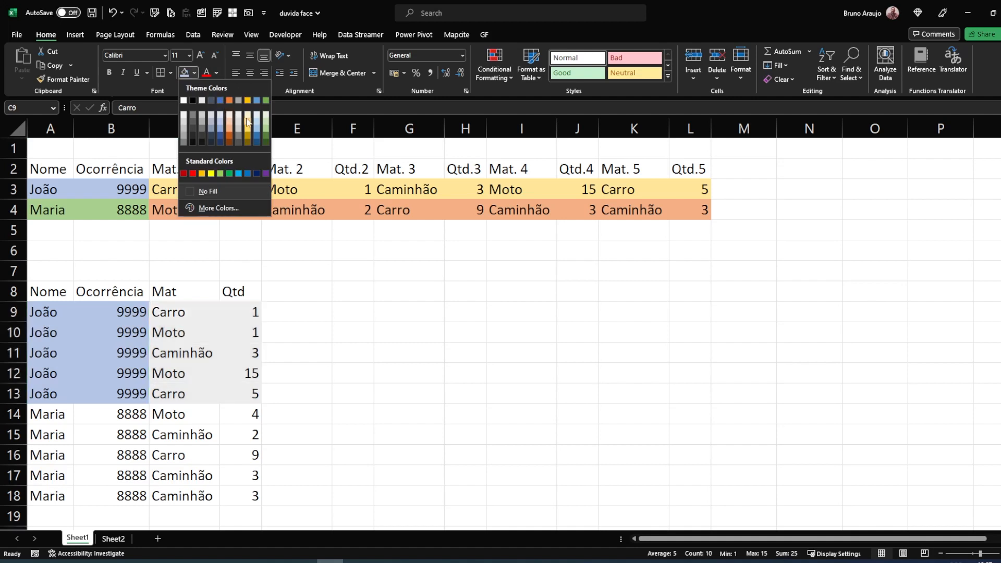
{"action": "left_click", "coordinate": [247, 116]}
Step: In the stacked table, fill A14:B18 with light green and C14:D18 with light orange
{"action": "left_click_drag", "start_coordinate": [50, 414], "coordinate": [139, 496]}
{"action": "left_click", "coordinate": [194, 73]}
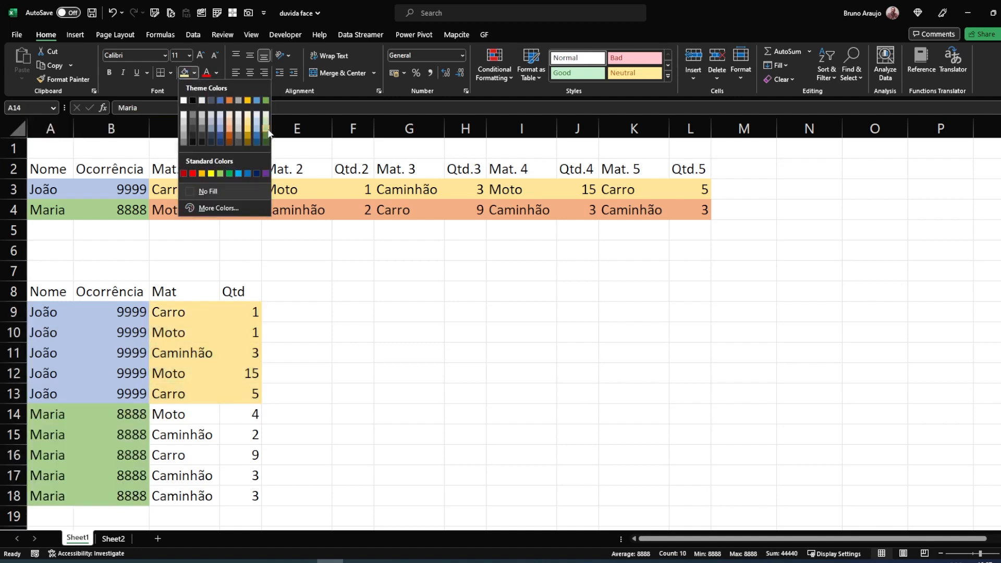
{"action": "left_click", "coordinate": [267, 130]}
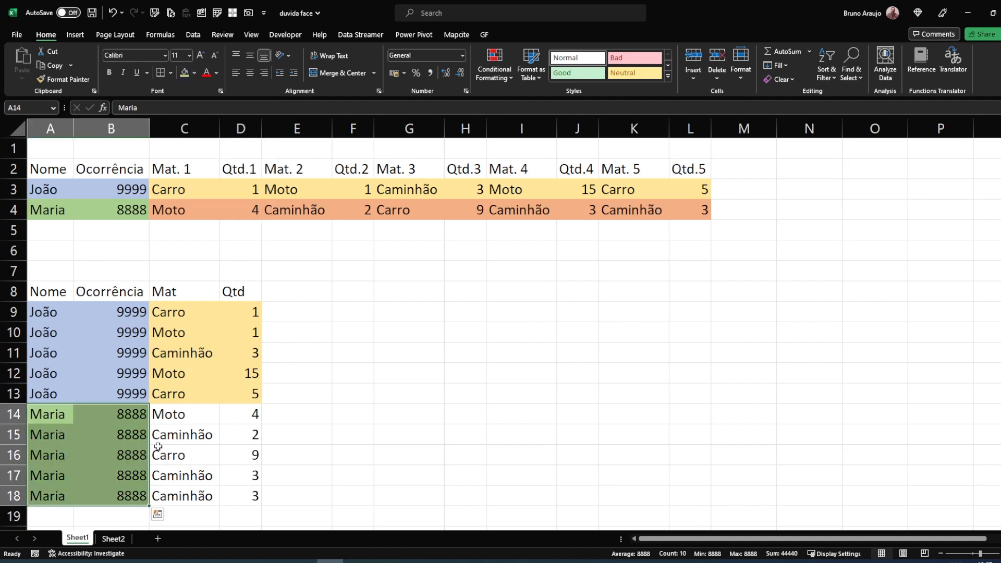
{"action": "left_click_drag", "start_coordinate": [169, 417], "coordinate": [243, 495]}
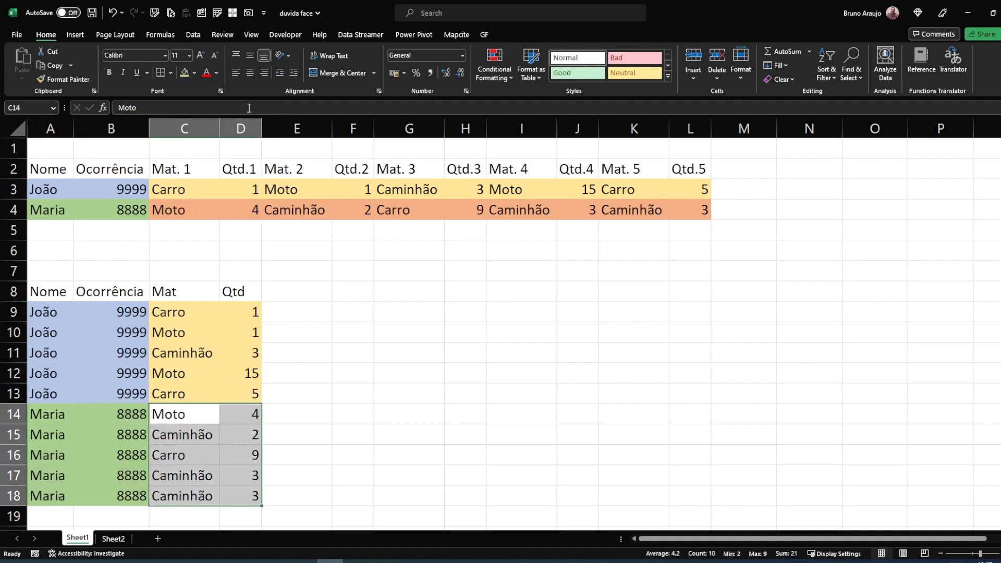
{"action": "left_click", "coordinate": [194, 73]}
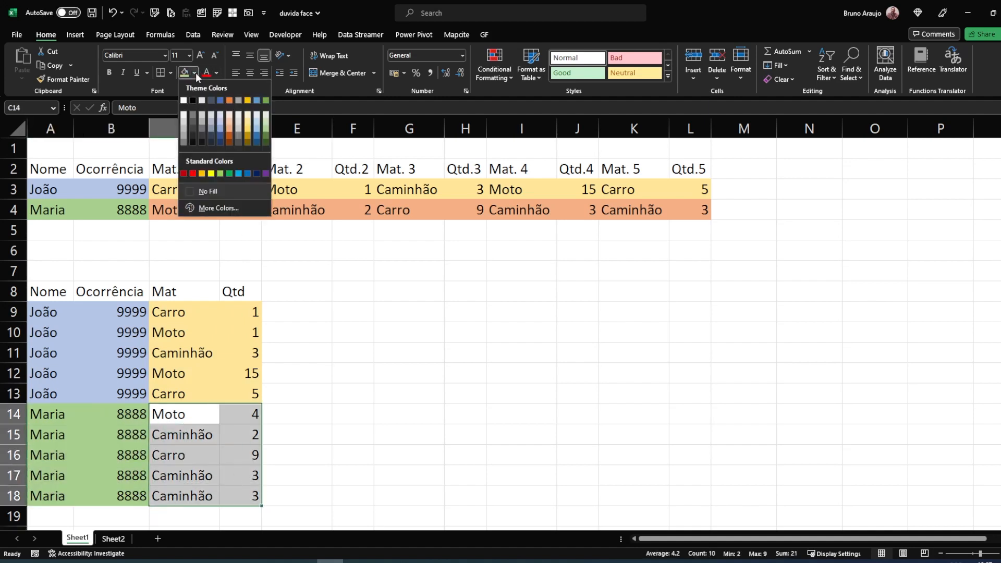
{"action": "left_click", "coordinate": [229, 131]}
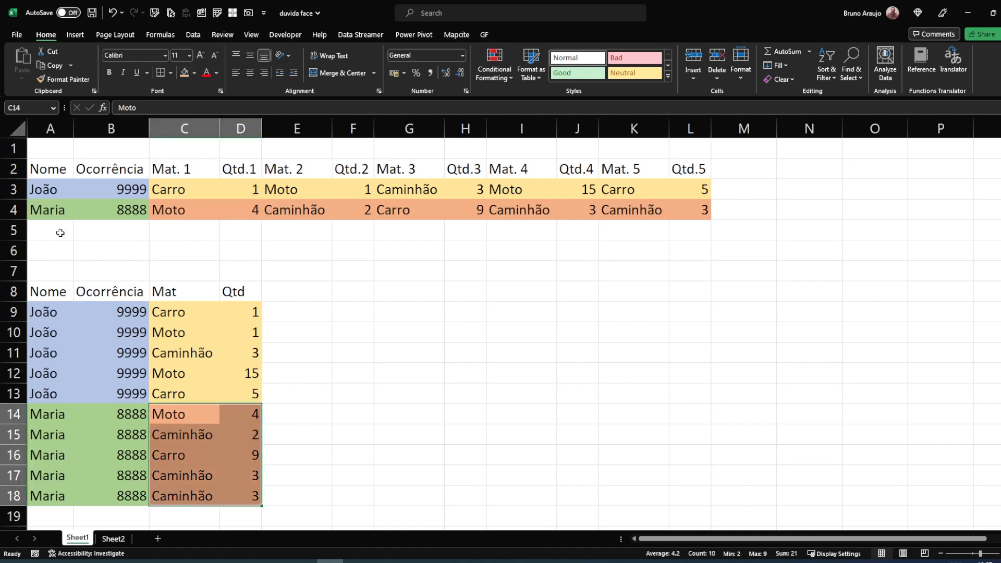
Step: Fill the empty cells A5:B5 below the source table with gray and C5:L5 with yellow
{"action": "left_click_drag", "start_coordinate": [43, 228], "coordinate": [116, 228]}
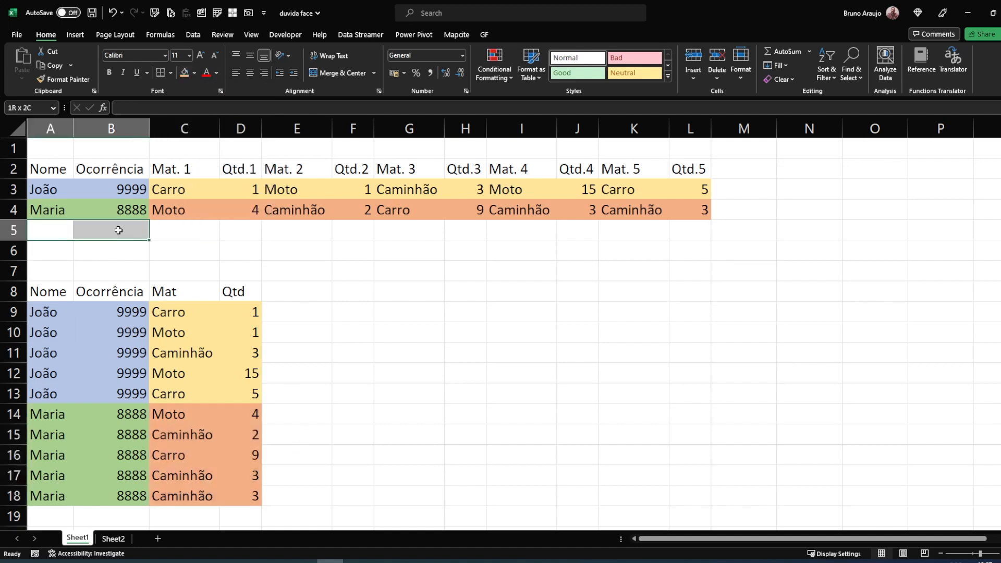
{"action": "left_click", "coordinate": [194, 73]}
{"action": "left_click", "coordinate": [248, 128]}
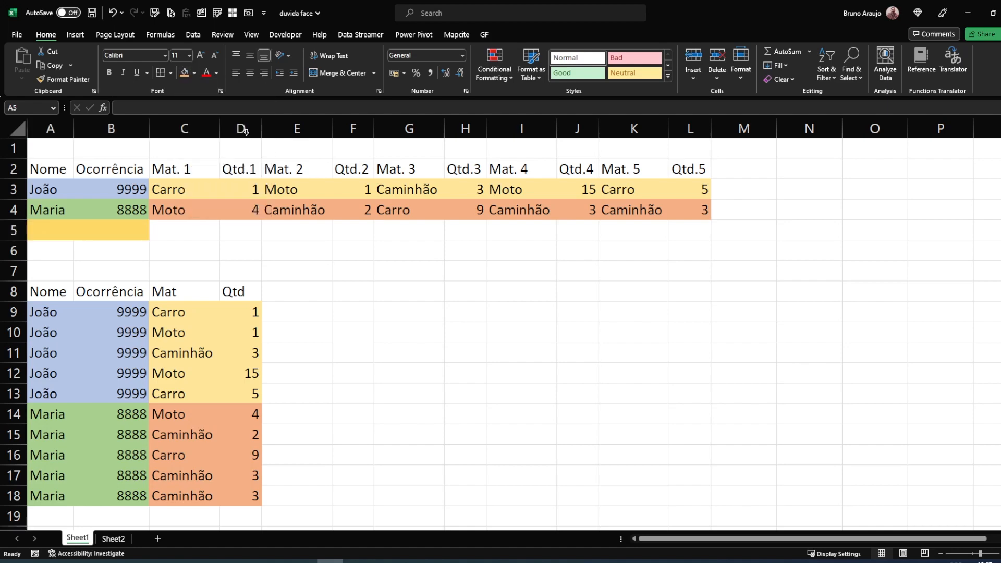
{"action": "left_click", "coordinate": [194, 73]}
{"action": "left_click", "coordinate": [182, 129]}
{"action": "left_click_drag", "start_coordinate": [158, 228], "coordinate": [646, 227]}
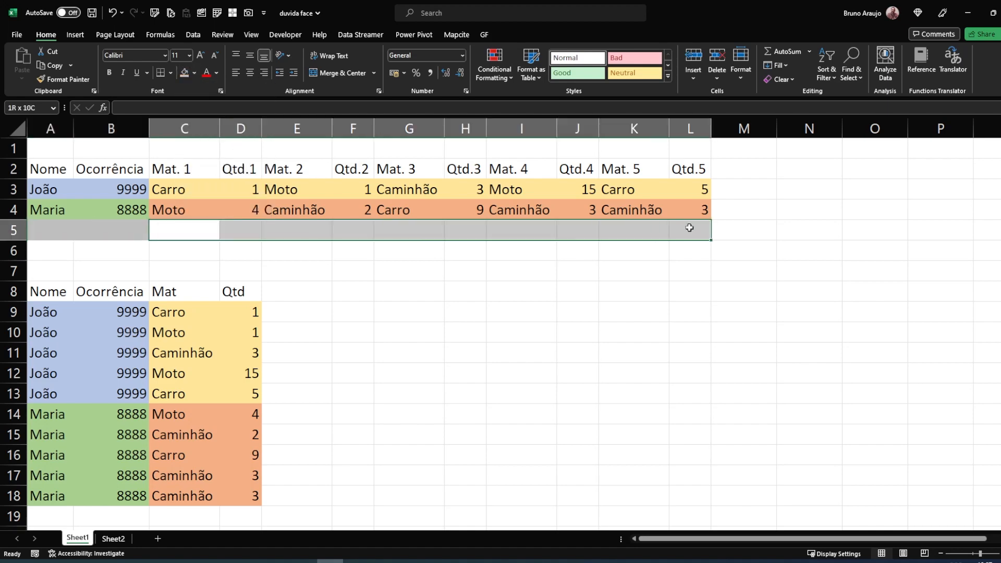
{"action": "left_click", "coordinate": [194, 73]}
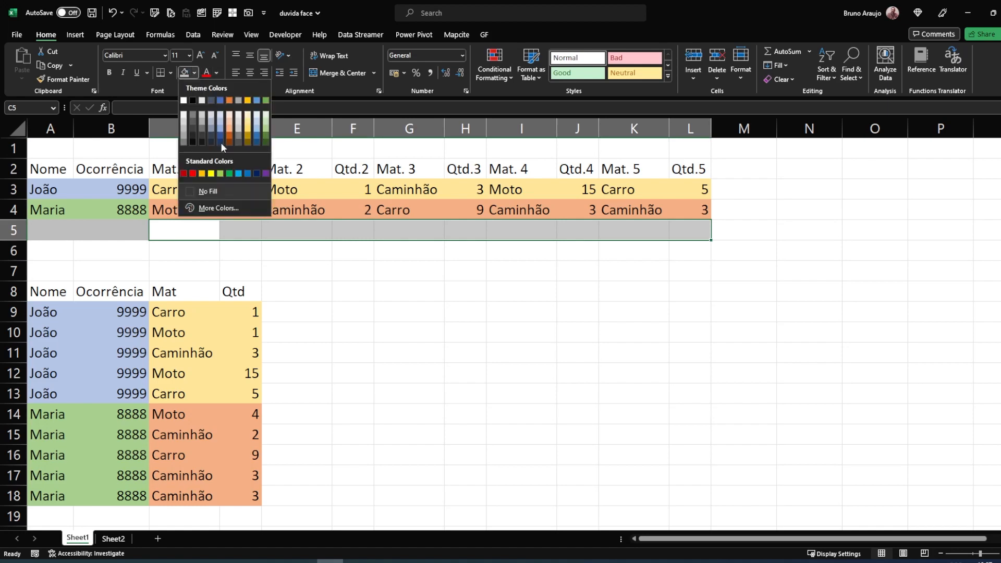
{"action": "left_click", "coordinate": [211, 171]}
Step: Fill the empty cells A19:B24 below the stacked table with the same gray as A5:B5
{"action": "scroll", "coordinate": [176, 272], "scroll_direction": "down", "scroll_amount": 2}
{"action": "left_click_drag", "start_coordinate": [60, 396], "coordinate": [93, 392]}
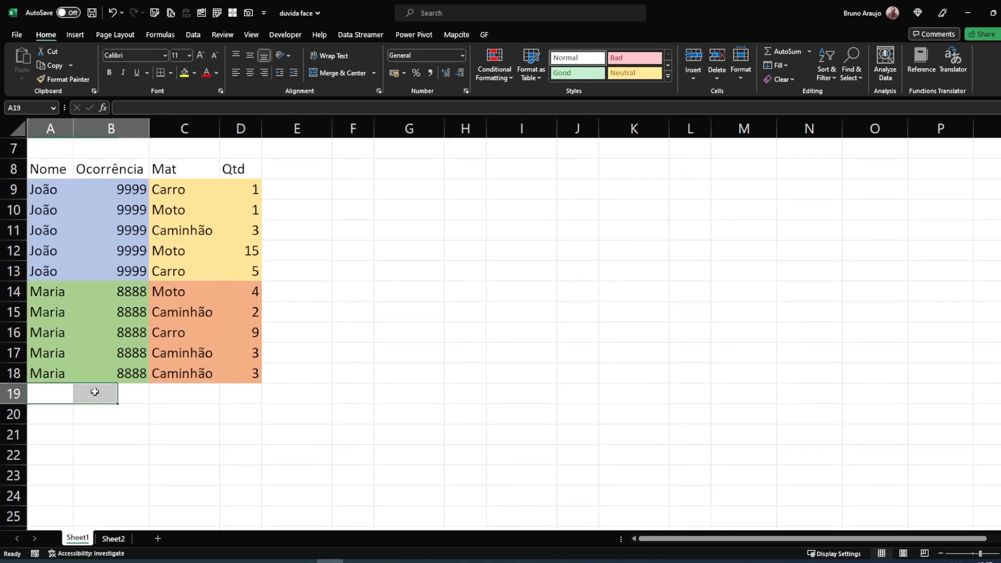
{"action": "left_click", "coordinate": [194, 73]}
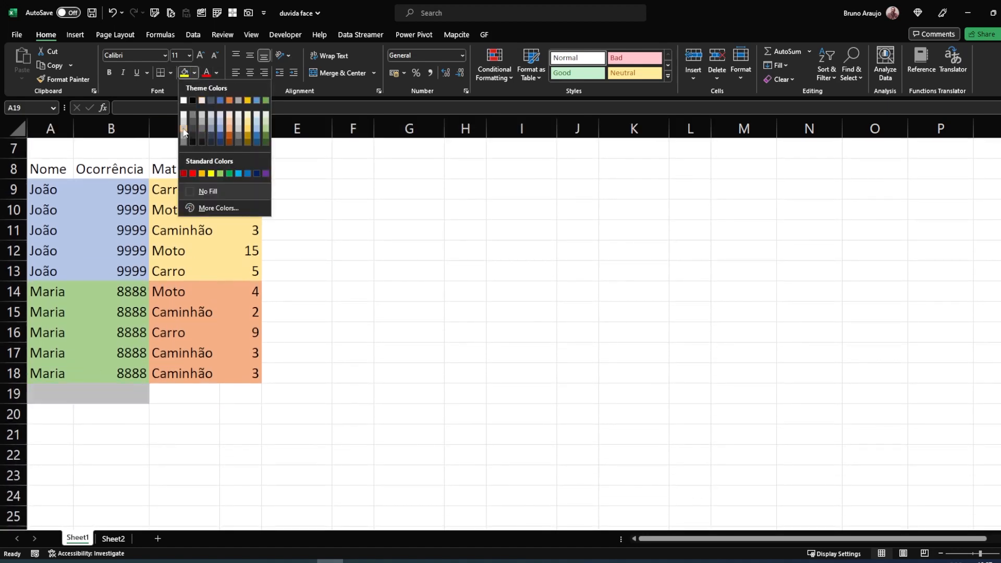
{"action": "left_click", "coordinate": [190, 141]}
{"action": "left_click_drag", "start_coordinate": [137, 393], "coordinate": [58, 495]}
{"action": "left_click", "coordinate": [185, 73]}
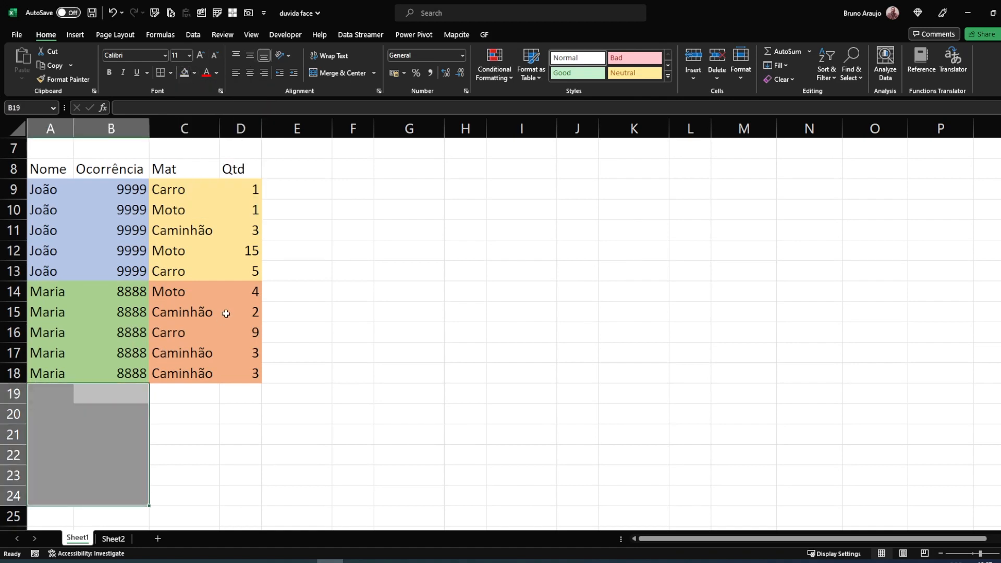
Step: Fill the empty cells C19:D24 below the stacked table's Mat and Qtd columns with yellow
{"action": "scroll", "coordinate": [225, 313], "scroll_direction": "up", "scroll_amount": 2}
{"action": "scroll", "coordinate": [208, 248], "scroll_direction": "down", "scroll_amount": 5}
{"action": "left_click_drag", "start_coordinate": [183, 210], "coordinate": [240, 312]}
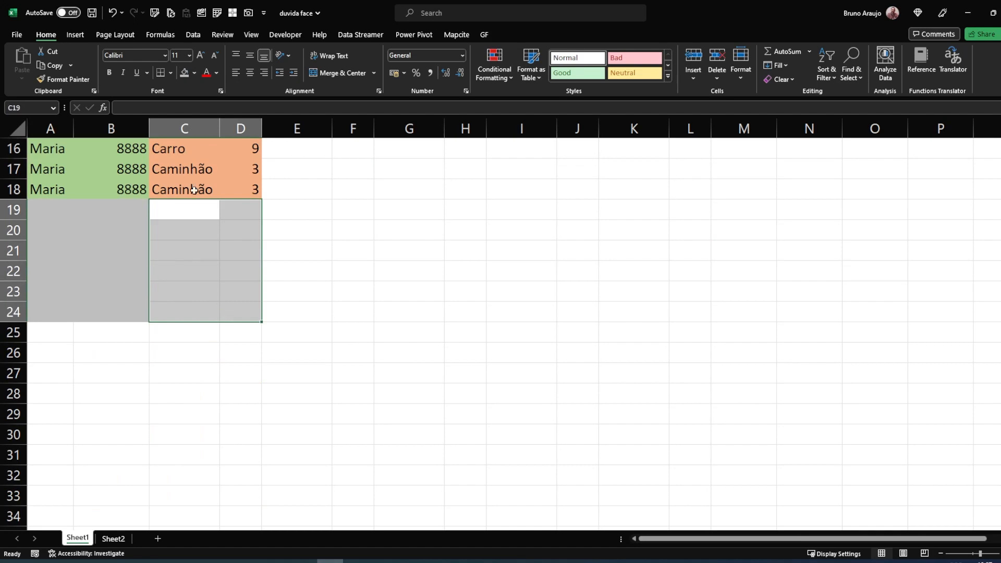
{"action": "left_click", "coordinate": [193, 73]}
{"action": "left_click", "coordinate": [212, 170]}
{"action": "scroll", "coordinate": [217, 276], "scroll_direction": "up", "scroll_amount": 5}
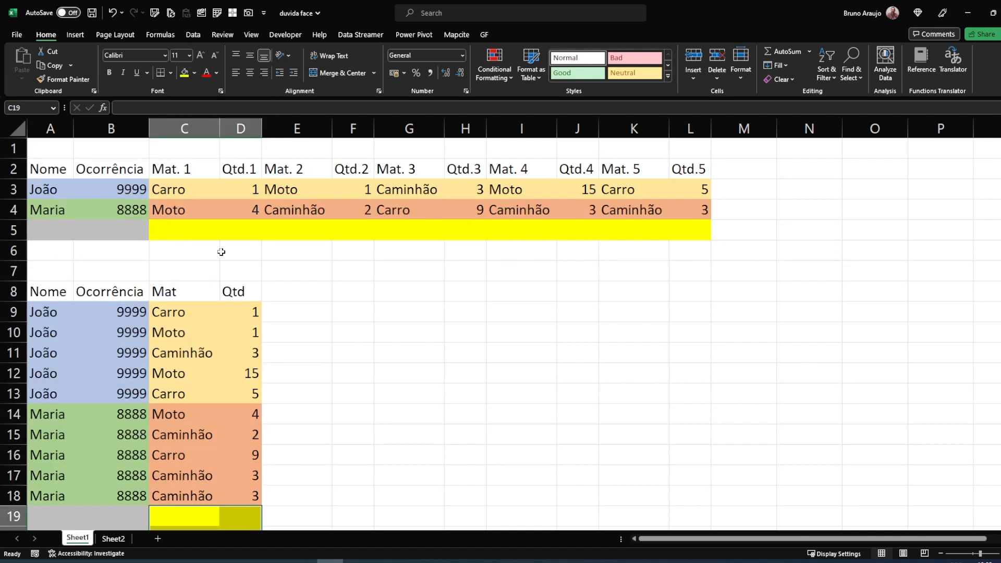
Step: Copy the source table A2:L4 from Sheet1 and paste it without its formatting into Sheet2 starting at A1
{"action": "left_click_drag", "start_coordinate": [43, 169], "coordinate": [699, 212]}
{"action": "key", "text": "ctrl+c"}
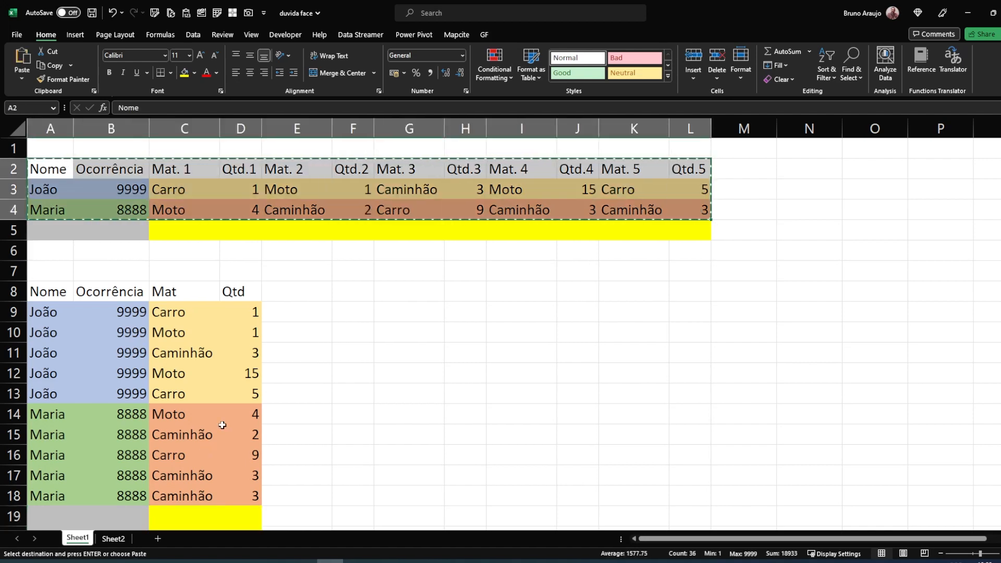
{"action": "left_click", "coordinate": [122, 540]}
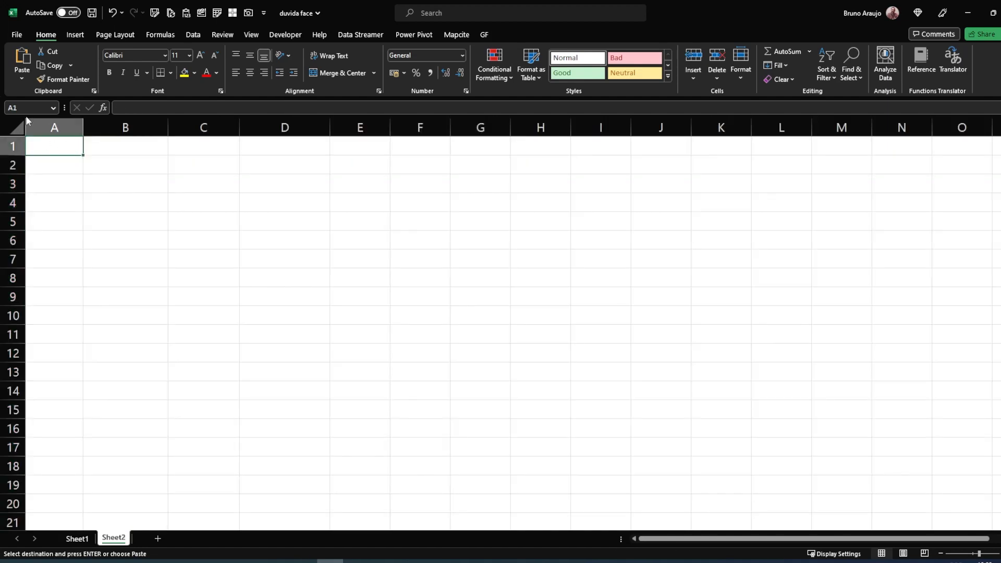
{"action": "left_click", "coordinate": [20, 78]}
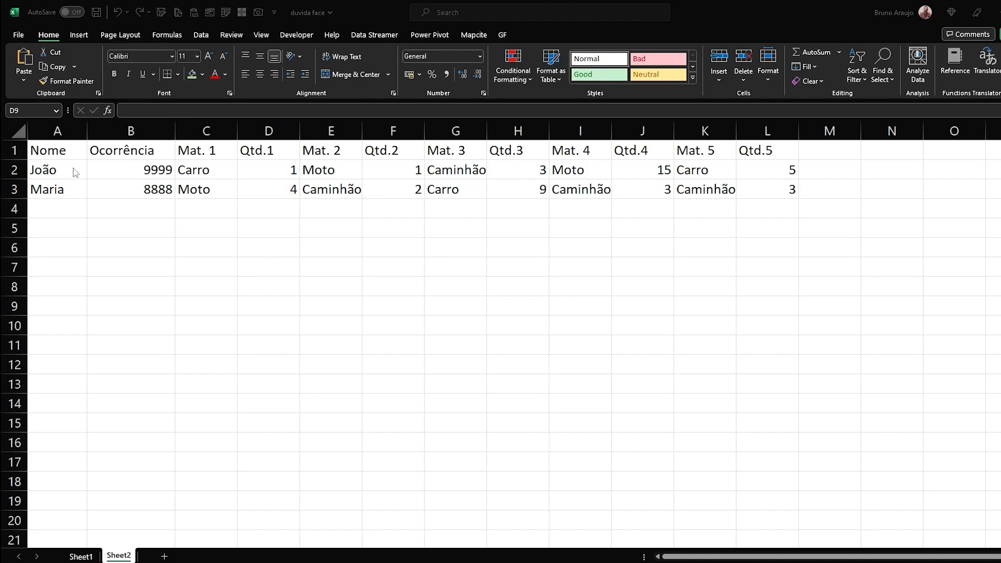
Step: Convert the range A1:L3 on Sheet2 into a table with headers
{"action": "left_click_drag", "start_coordinate": [50, 150], "coordinate": [777, 194]}
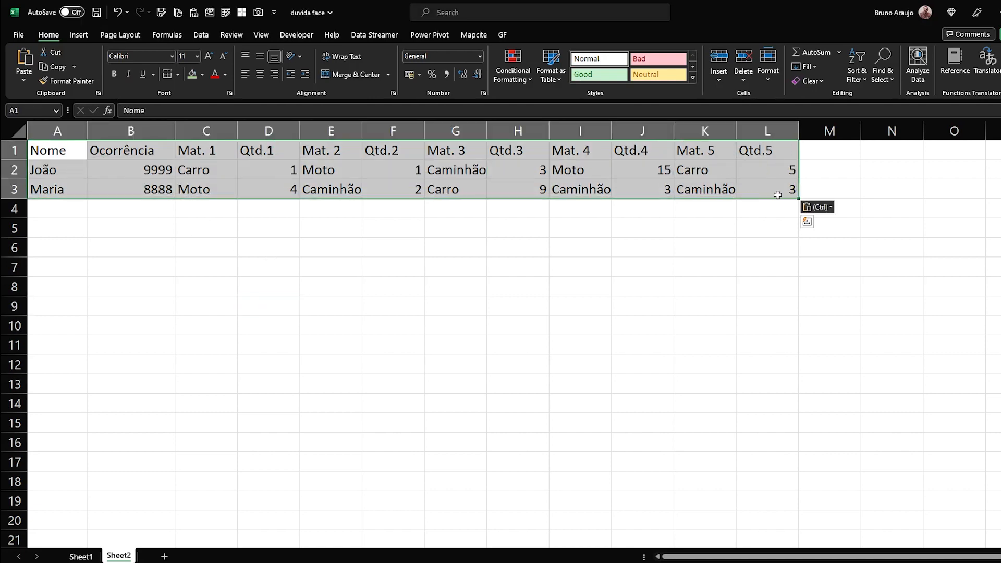
{"action": "key", "text": "ctrl+t"}
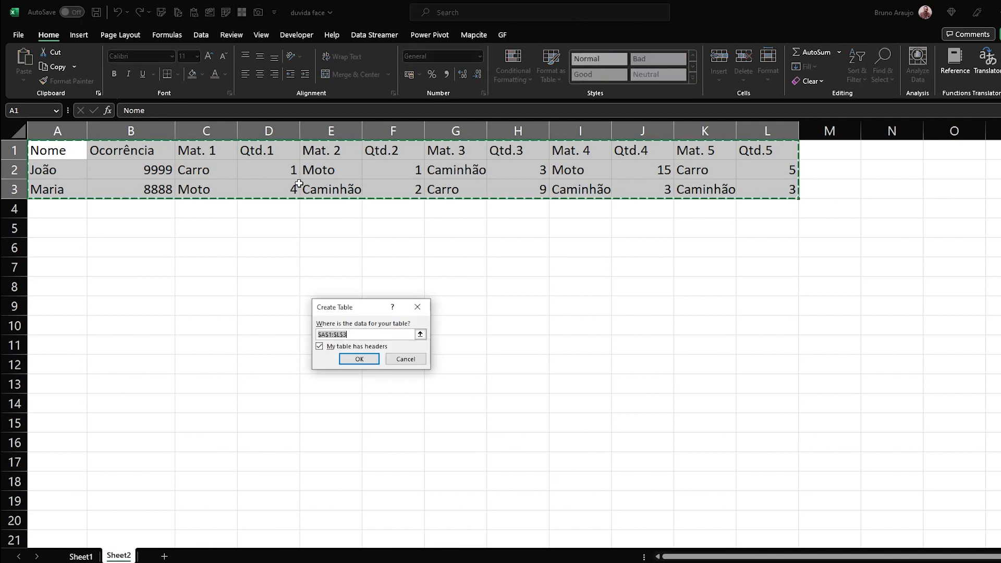
{"action": "left_click", "coordinate": [365, 361]}
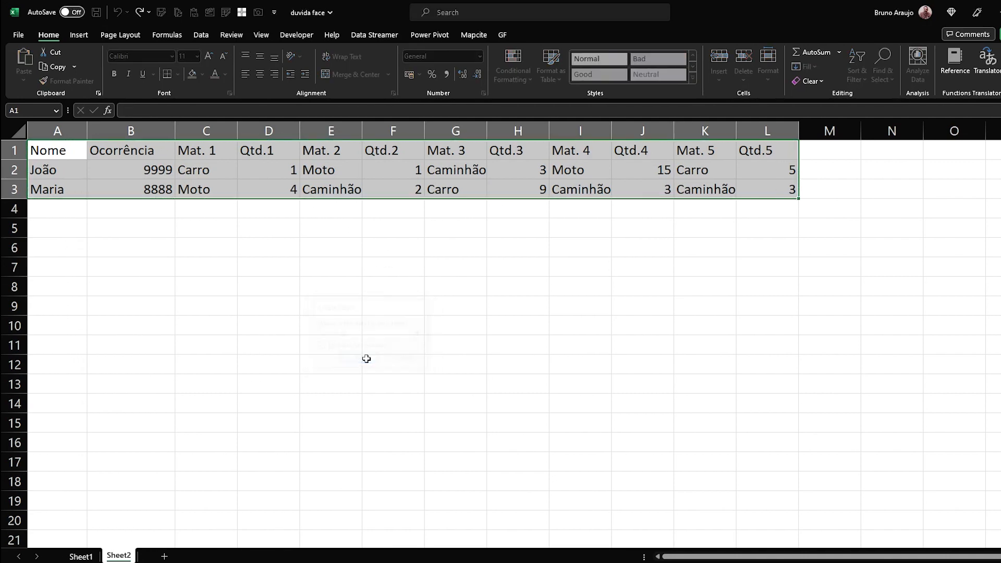
{"action": "left_click_drag", "start_coordinate": [132, 161], "coordinate": [732, 203]}
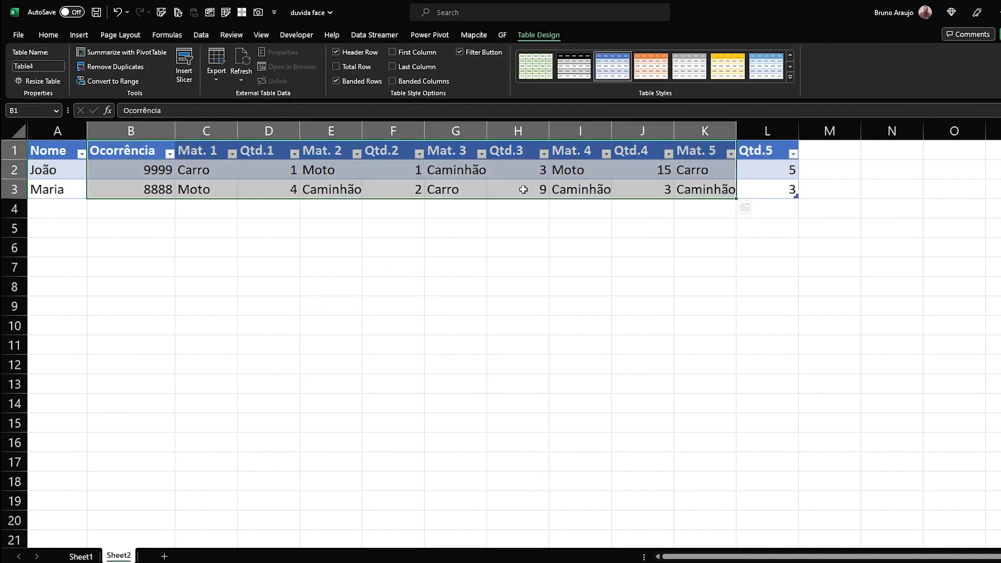
Step: Load the new Sheet2 table into the Power Query Editor
{"action": "left_click", "coordinate": [316, 177]}
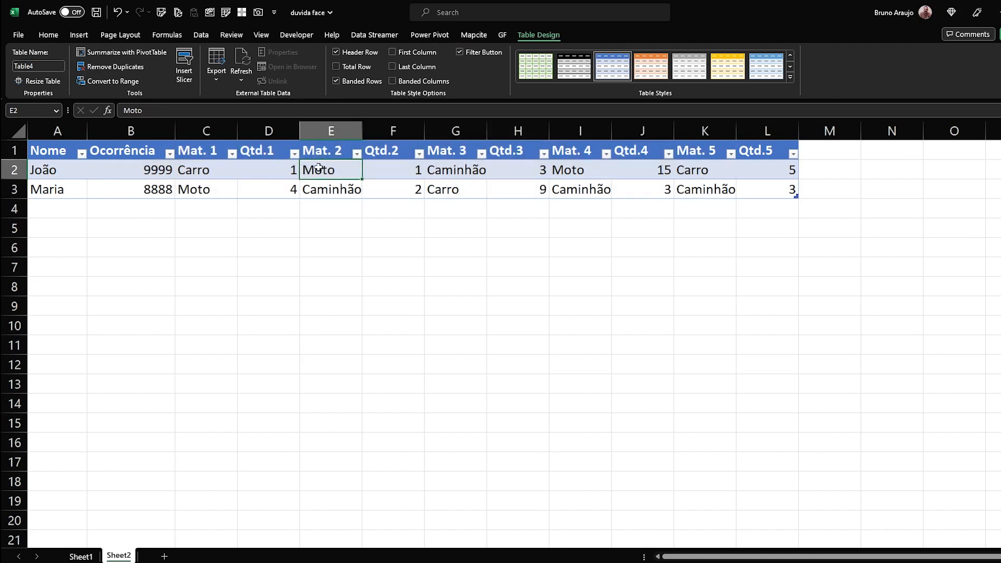
{"action": "left_click", "coordinate": [200, 35]}
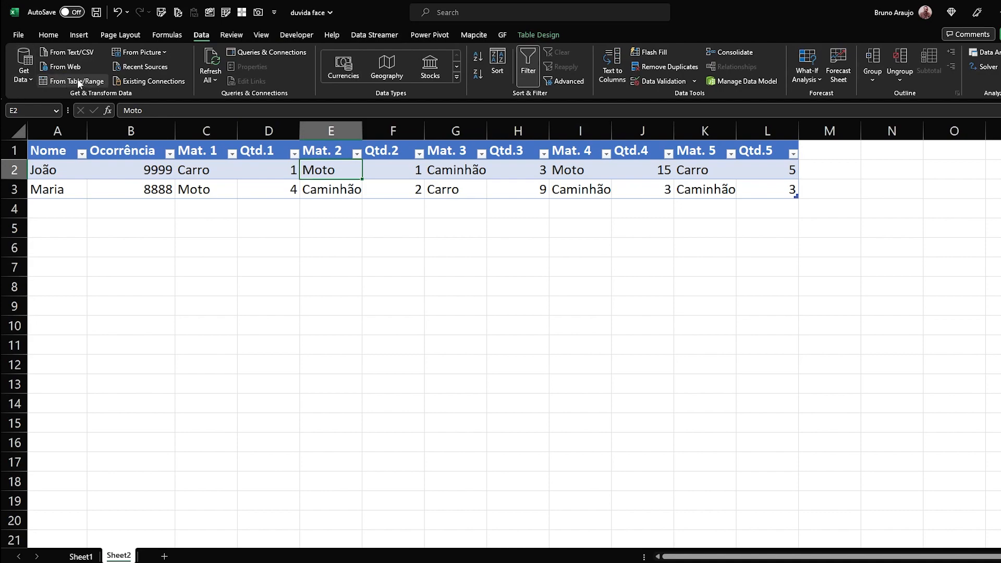
{"action": "left_click", "coordinate": [95, 82]}
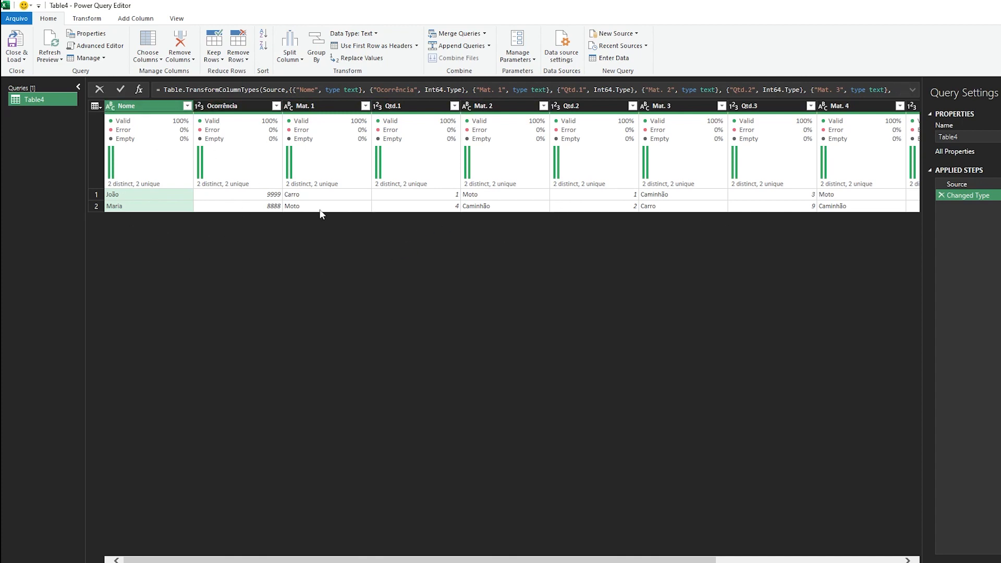
Step: Unpivot all columns of the query except Nome and Ocorrência
{"action": "left_click", "coordinate": [247, 107], "text": "ctrl"}
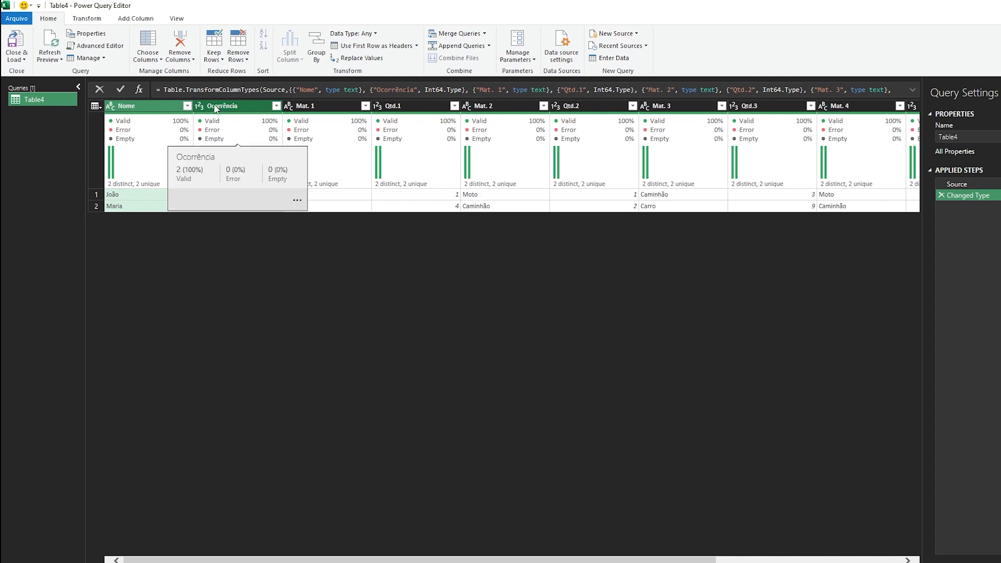
{"action": "left_click", "coordinate": [139, 103]}
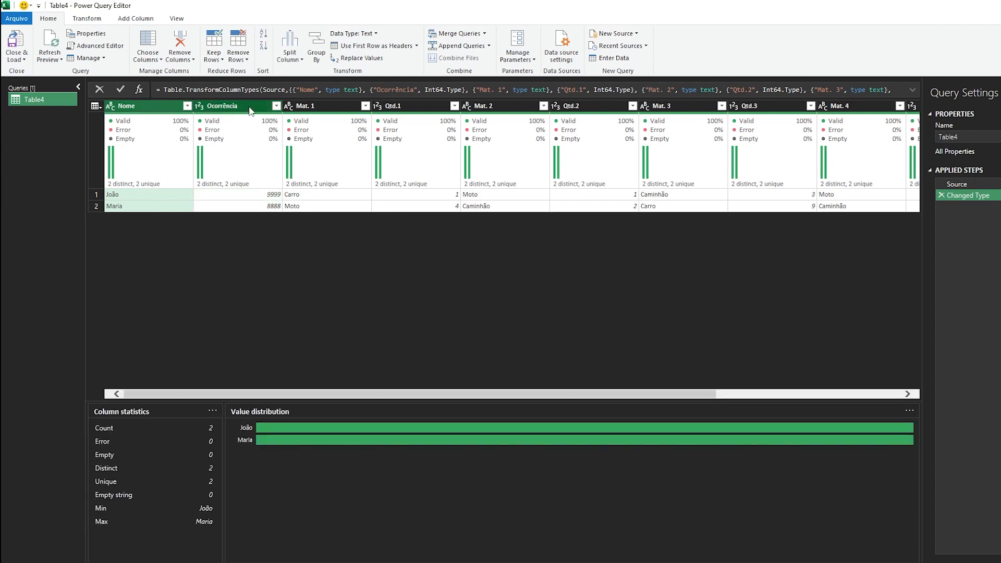
{"action": "left_click", "coordinate": [249, 107], "text": "ctrl"}
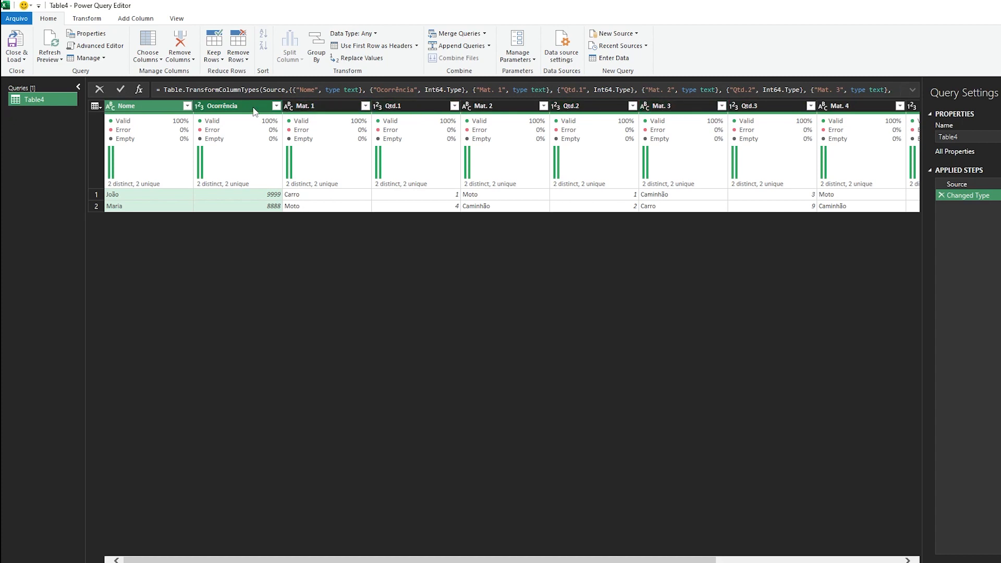
{"action": "right_click", "coordinate": [214, 108]}
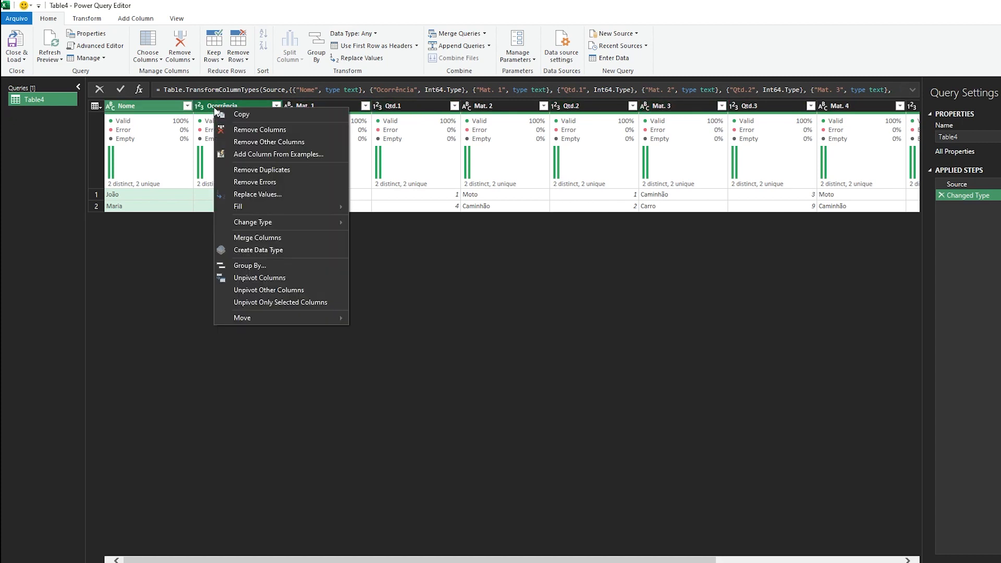
{"action": "left_click", "coordinate": [308, 289]}
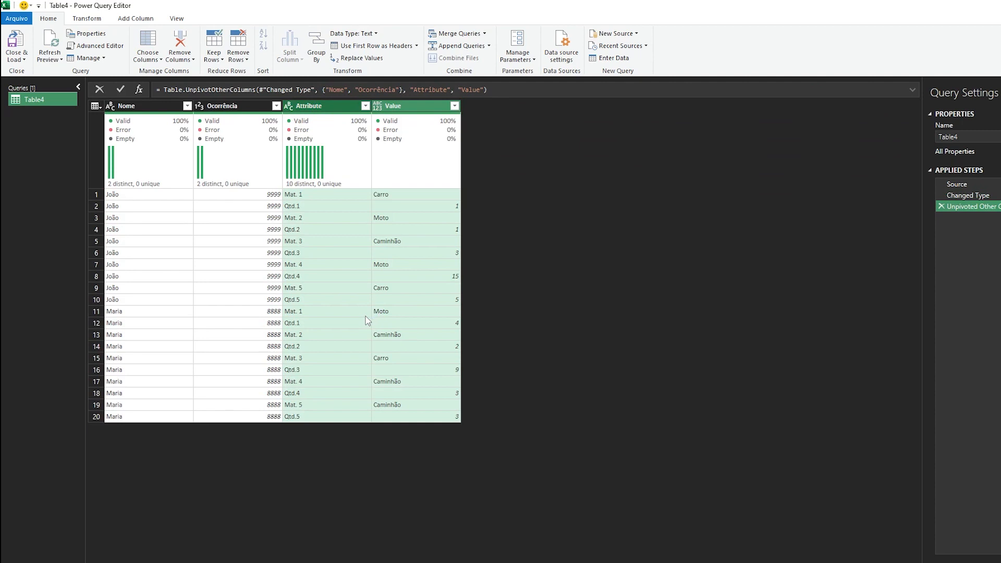
Step: Examine how the unpivoted rows repeat each Nome and Ocorrência alongside the Attribute and Value columns
{"action": "left_click", "coordinate": [308, 208]}
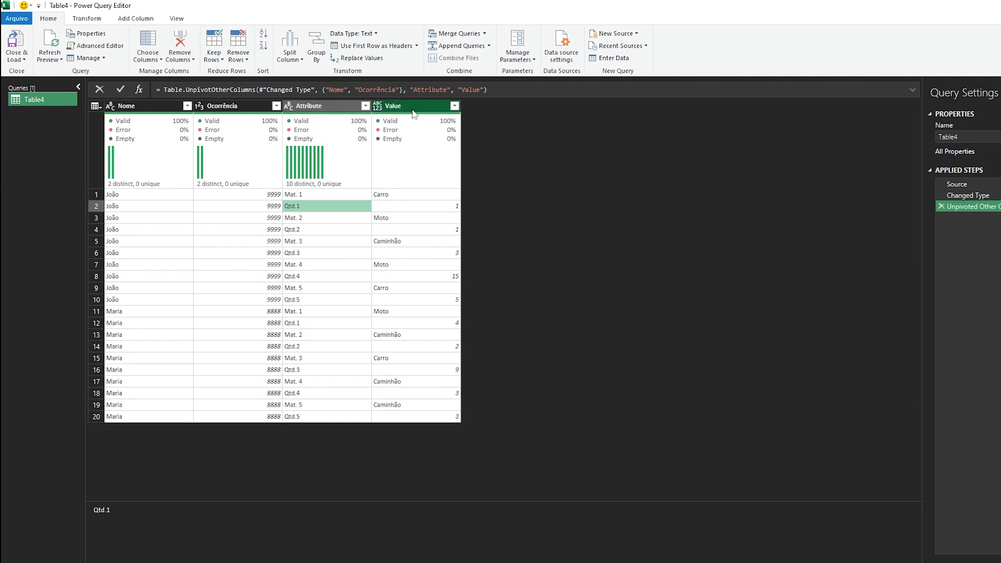
{"action": "left_click", "coordinate": [420, 196]}
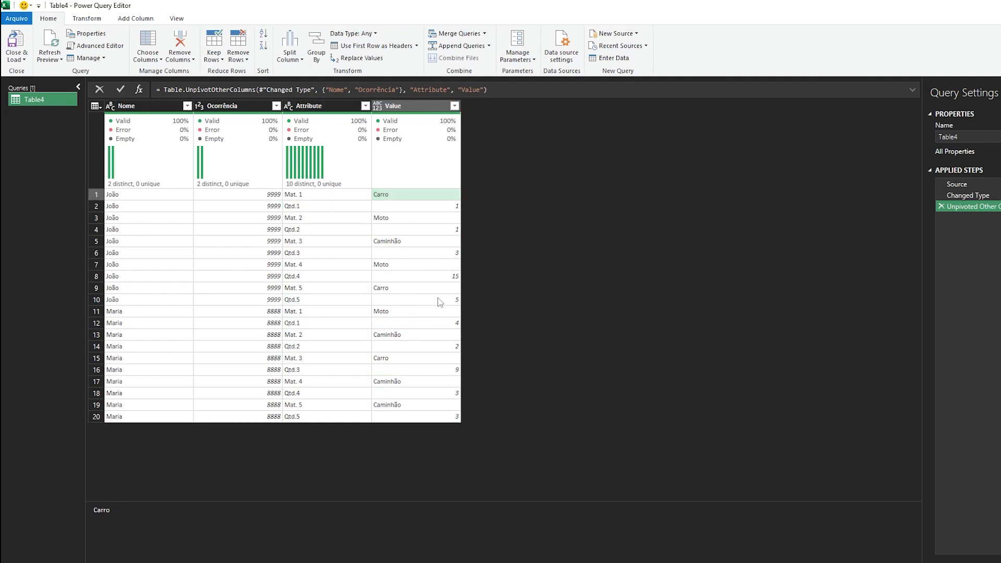
{"action": "left_click", "coordinate": [138, 195]}
{"action": "left_click", "coordinate": [139, 207]}
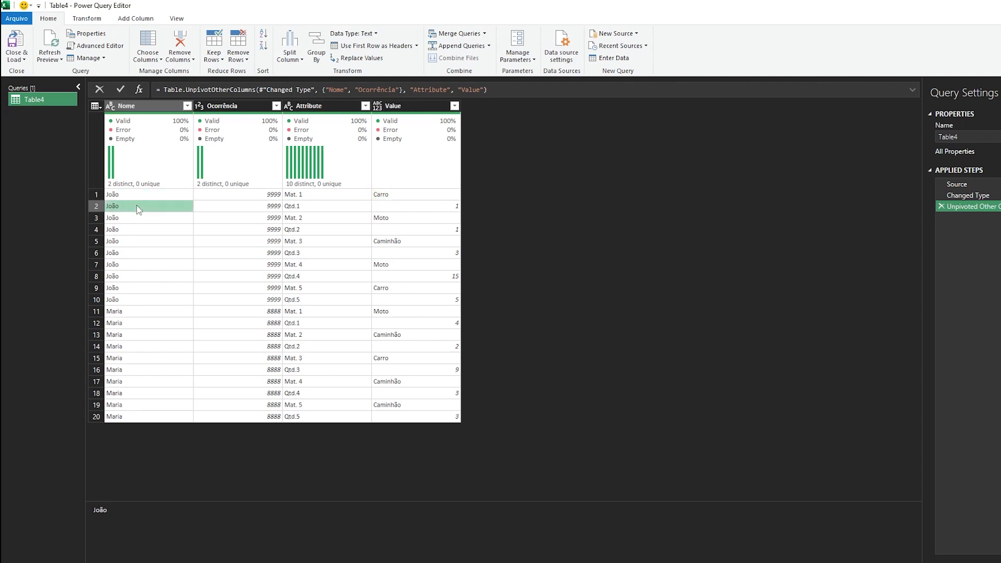
{"action": "left_click", "coordinate": [139, 231]}
{"action": "left_click", "coordinate": [143, 194]}
{"action": "left_click", "coordinate": [142, 206]}
{"action": "left_click", "coordinate": [138, 253]}
{"action": "left_click", "coordinate": [138, 277]}
{"action": "left_click", "coordinate": [145, 241]}
{"action": "left_click", "coordinate": [142, 299]}
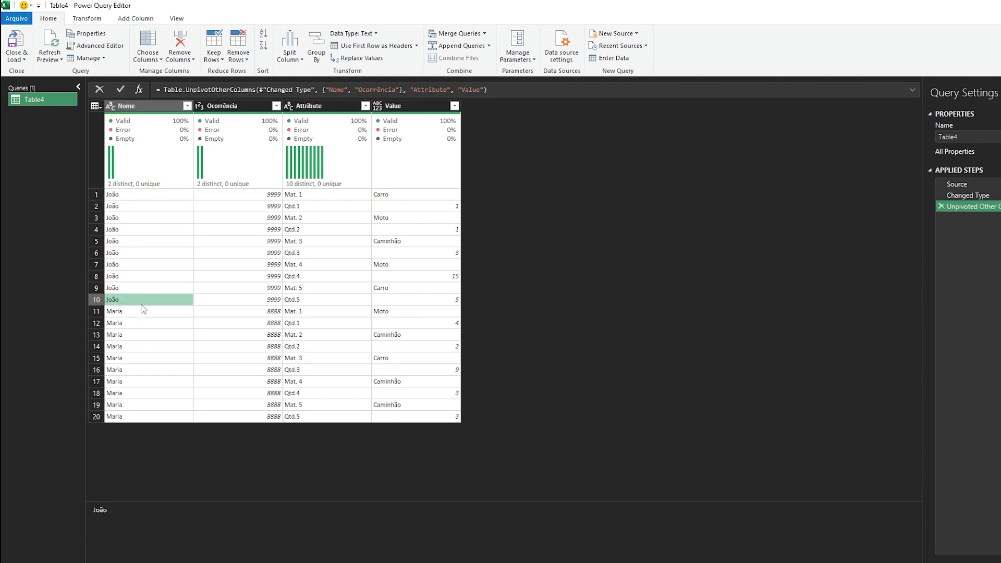
{"action": "left_click", "coordinate": [138, 346]}
{"action": "left_click", "coordinate": [276, 359]}
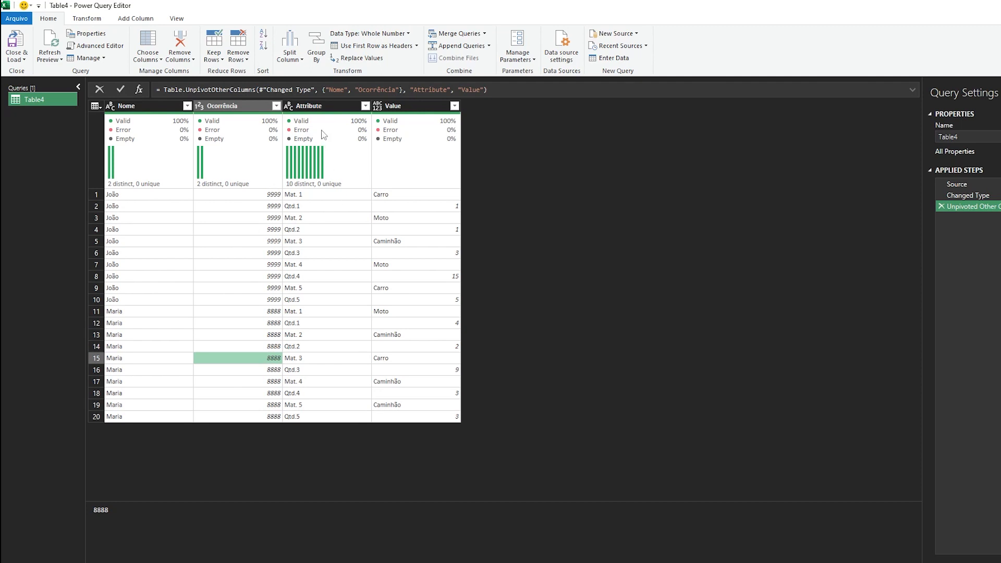
Step: Duplicate the Table4 query
{"action": "mouse_move", "coordinate": [326, 121]}
{"action": "right_click", "coordinate": [53, 103]}
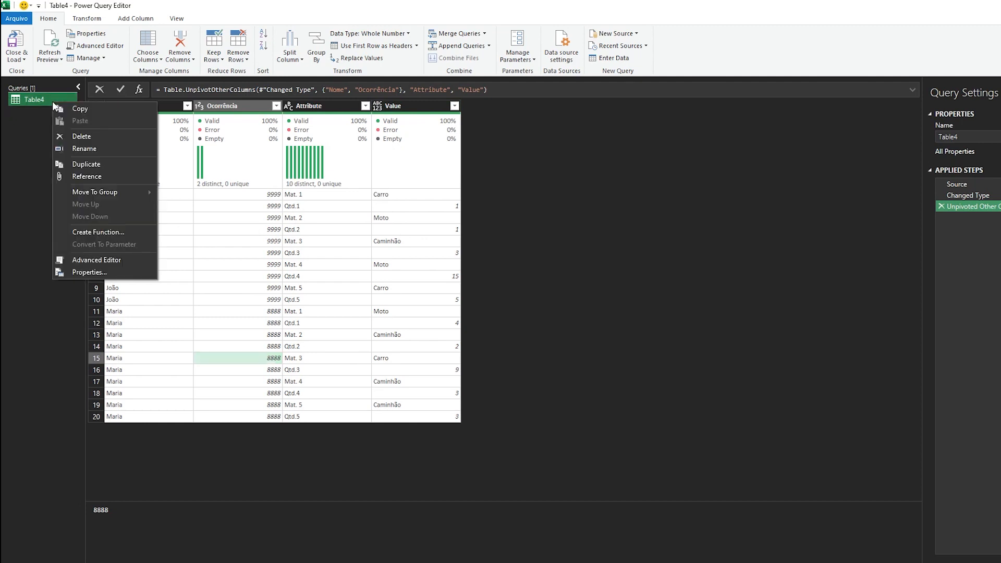
{"action": "left_click", "coordinate": [104, 164]}
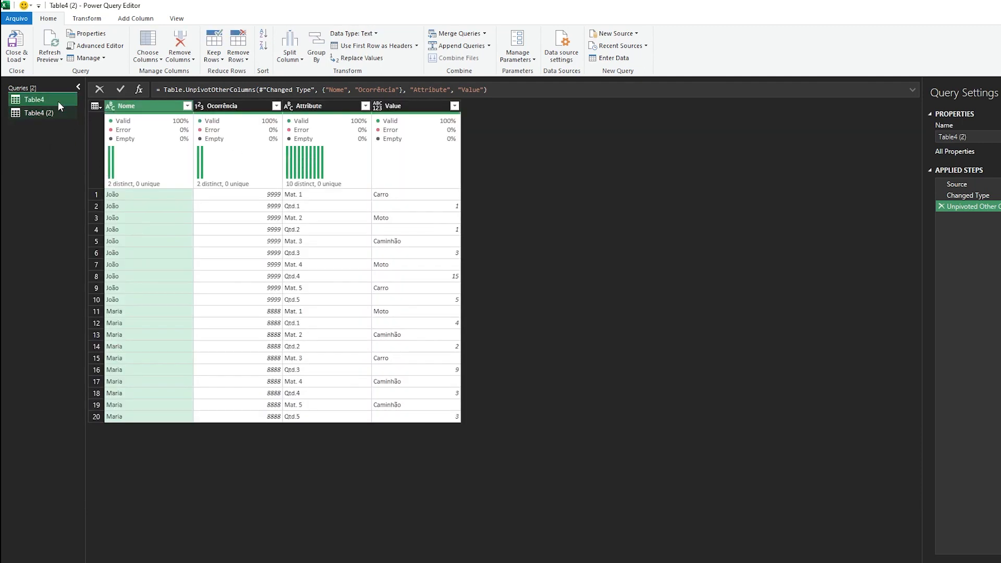
Step: Add an index column starting from 0 to both Table4 and its duplicate Table4 (2)
{"action": "left_click", "coordinate": [58, 101]}
{"action": "left_click", "coordinate": [135, 20]}
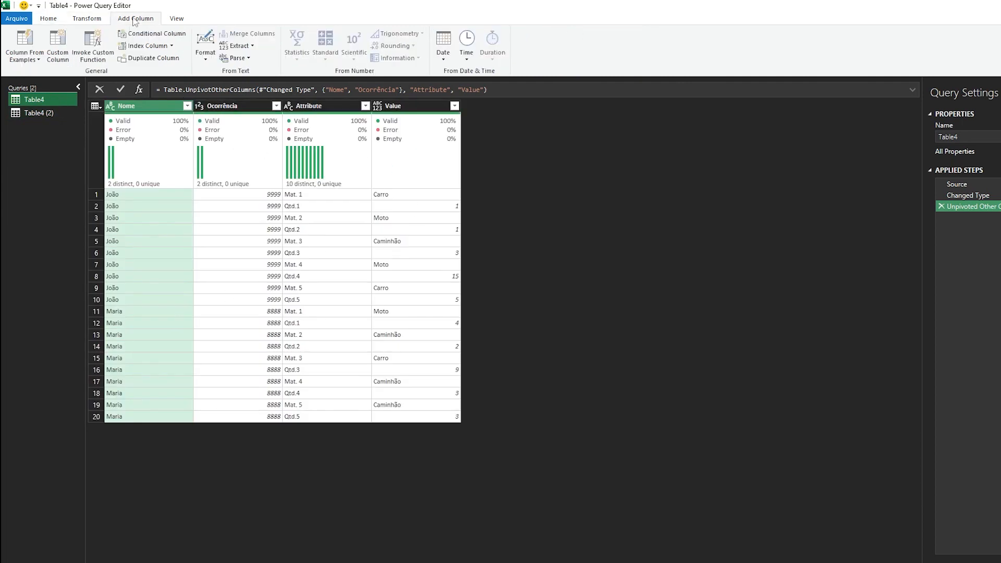
{"action": "left_click", "coordinate": [151, 49]}
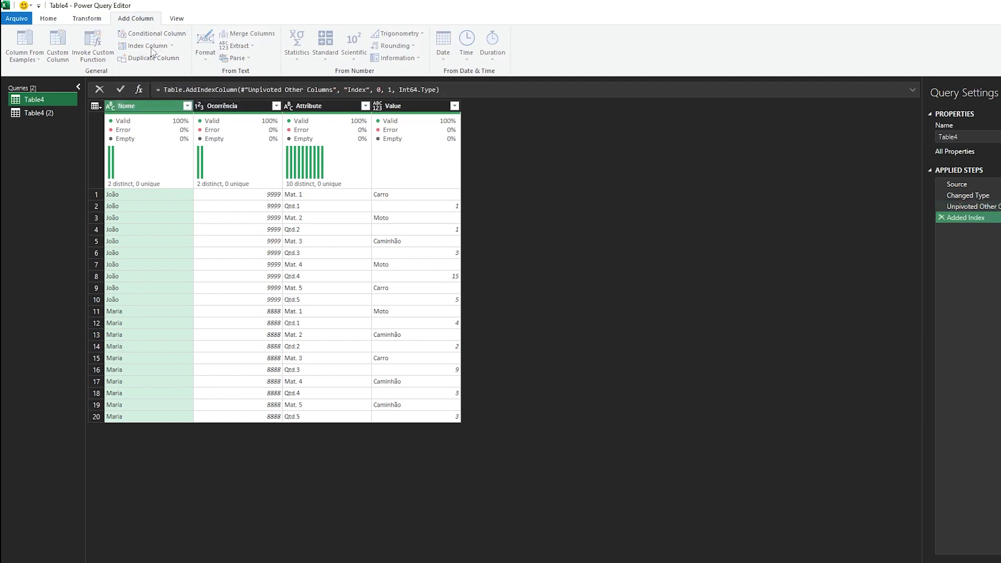
{"action": "left_click", "coordinate": [39, 113]}
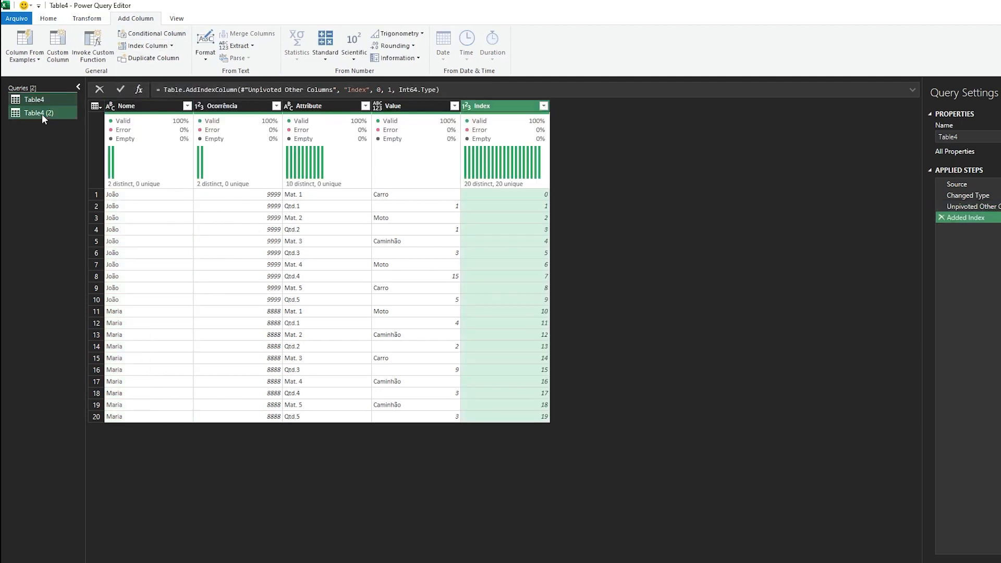
{"action": "left_click", "coordinate": [153, 51]}
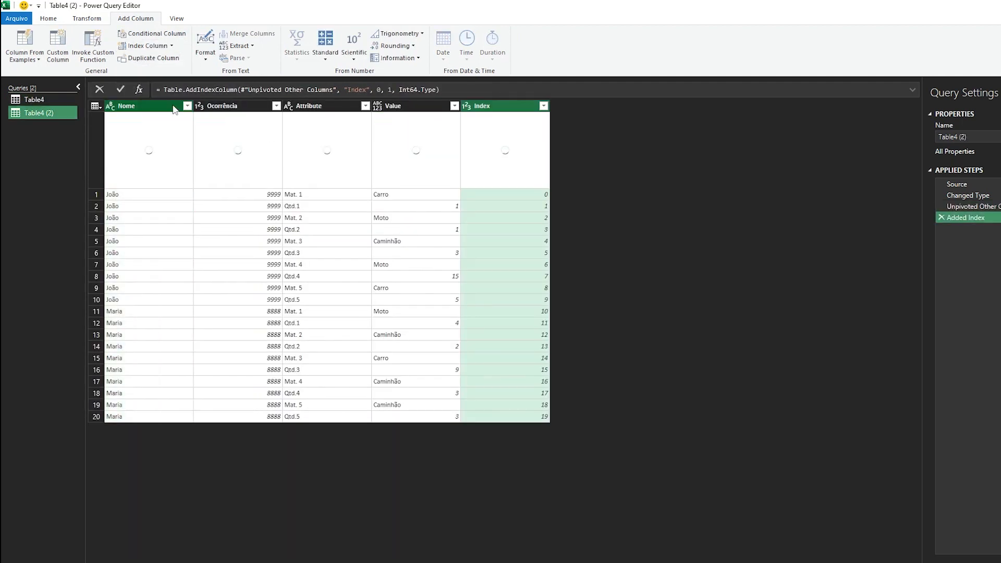
Step: Filter the Table4 query to keep only rows whose Attribute begins with "M"
{"action": "left_click", "coordinate": [62, 101]}
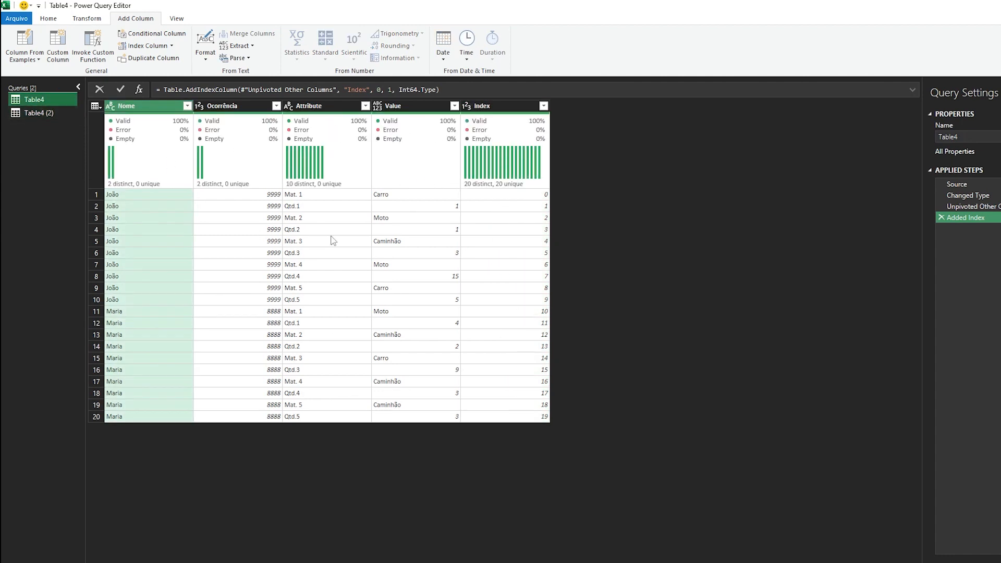
{"action": "left_click", "coordinate": [365, 106]}
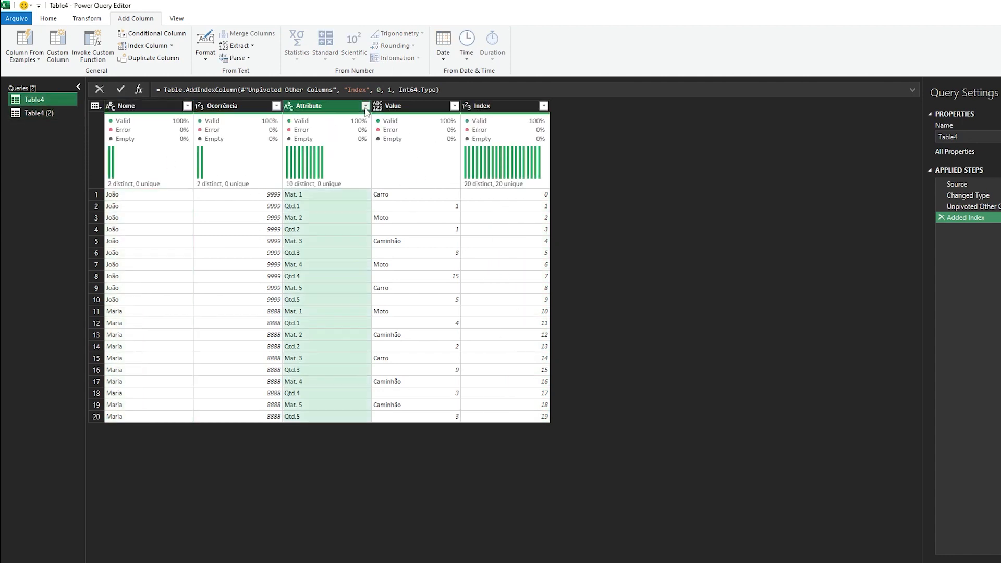
{"action": "mouse_move", "coordinate": [348, 187]}
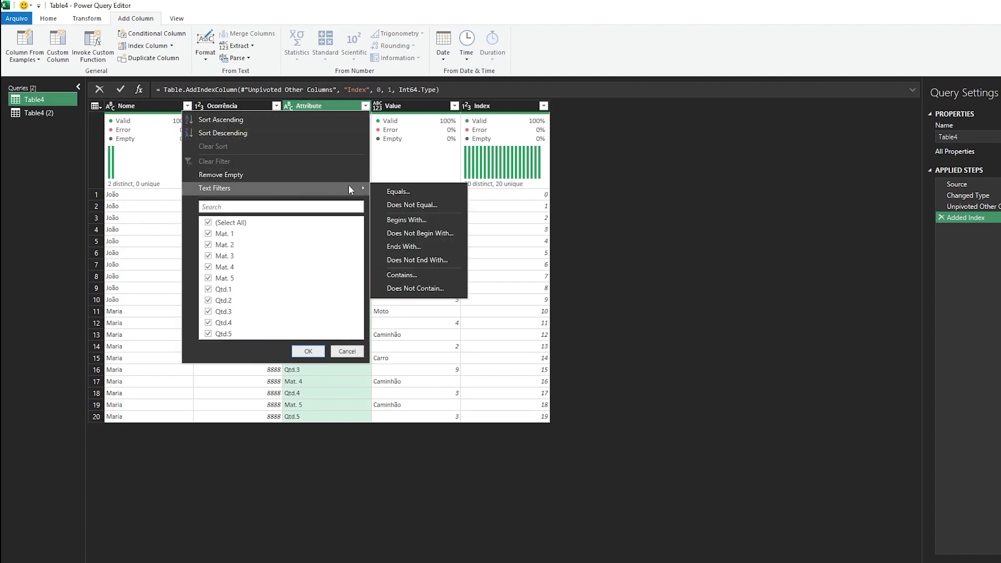
{"action": "left_click", "coordinate": [419, 220]}
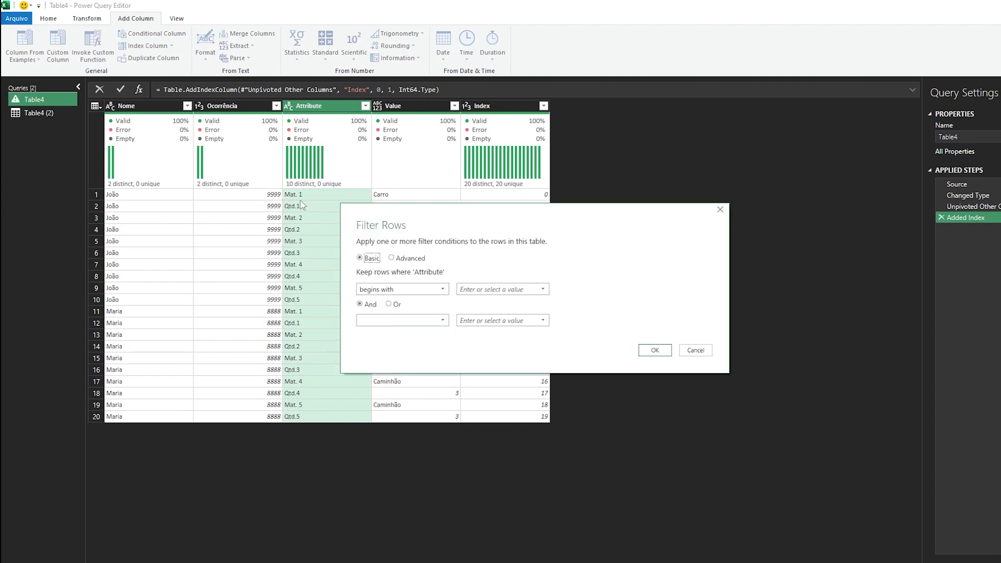
{"action": "left_click", "coordinate": [470, 286]}
{"action": "type", "text": "M"}
{"action": "left_click", "coordinate": [655, 350]}
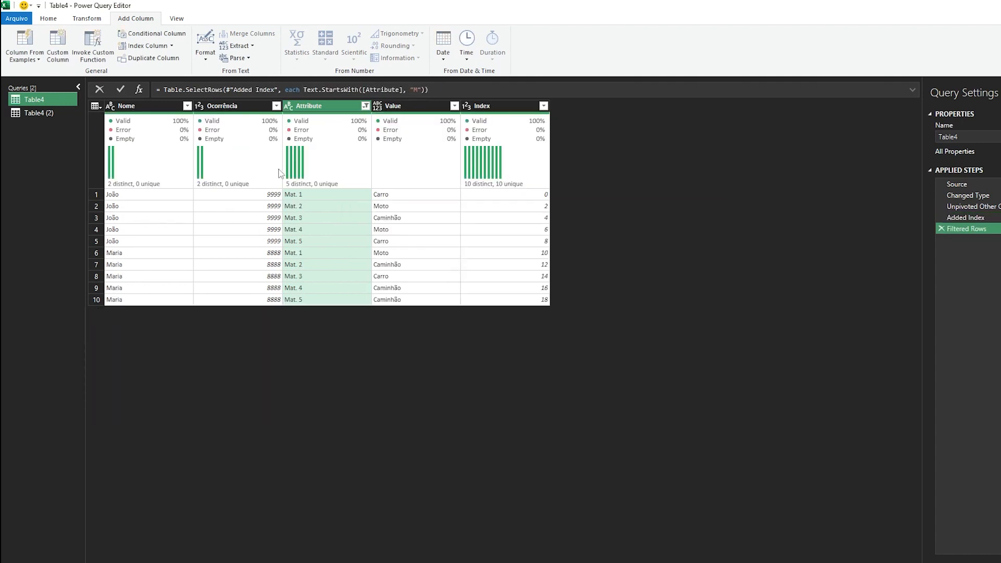
Step: Filter the Table4 (2) query to keep only rows whose Attribute begins with "Q"
{"action": "left_click", "coordinate": [43, 111]}
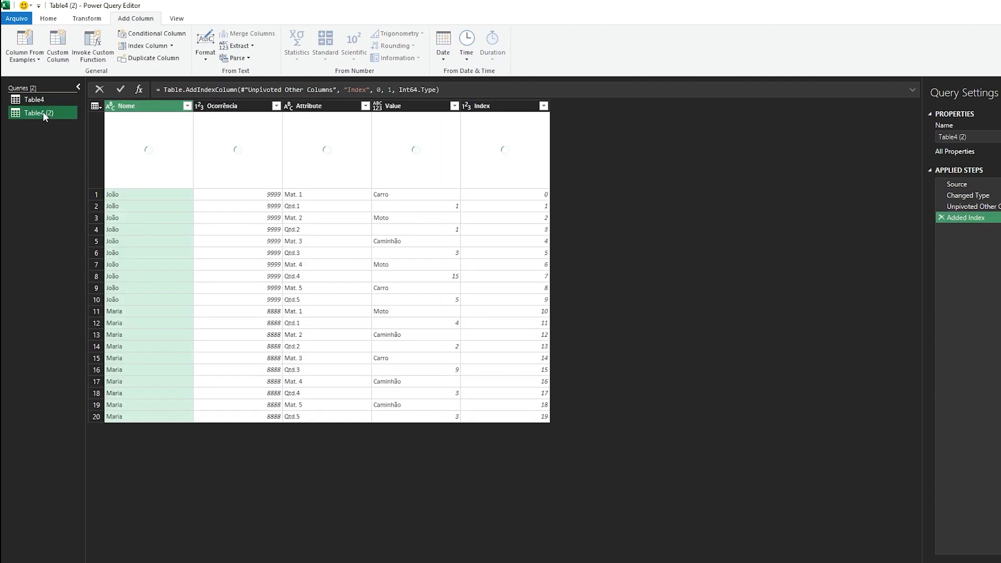
{"action": "left_click", "coordinate": [365, 106]}
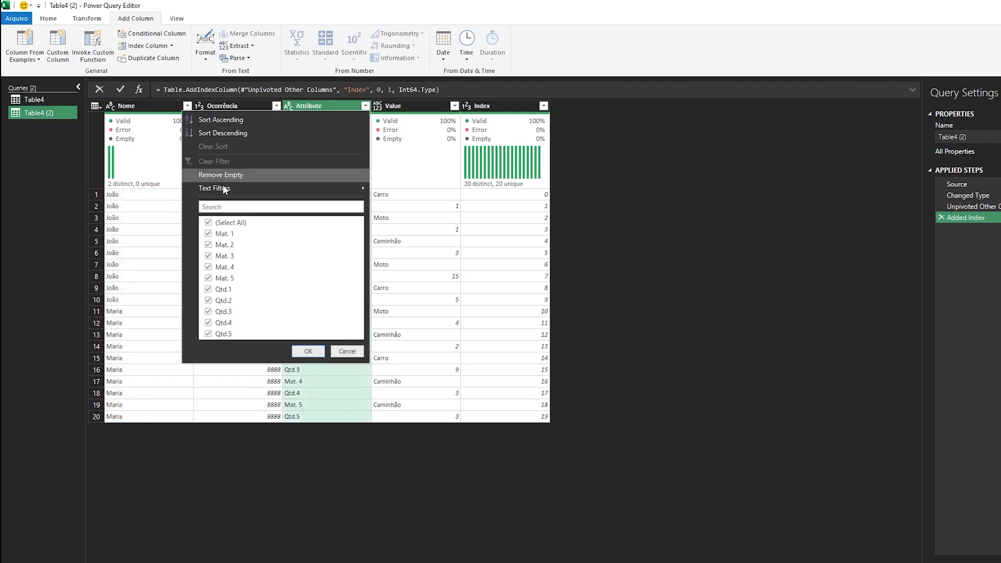
{"action": "mouse_move", "coordinate": [359, 192]}
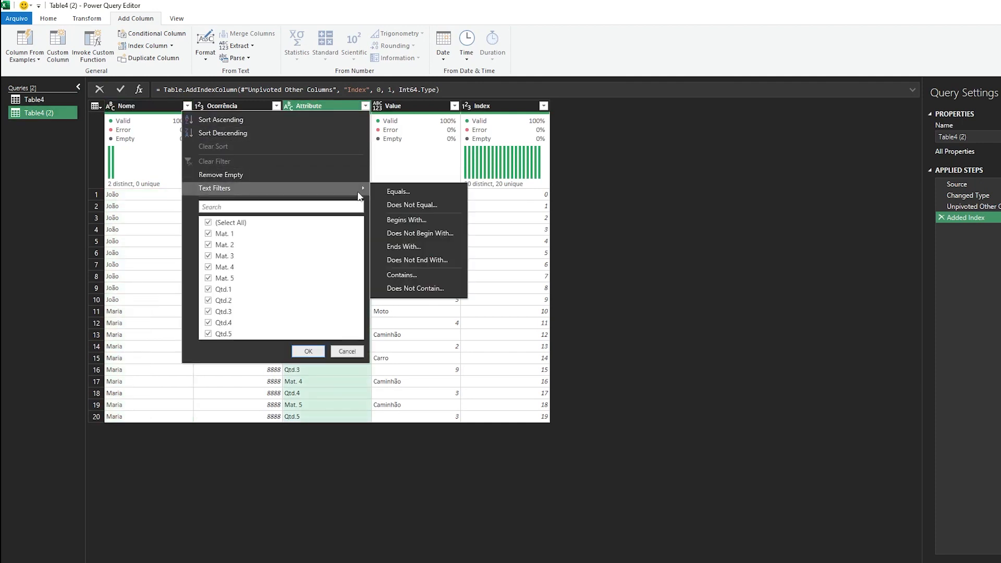
{"action": "left_click", "coordinate": [407, 221]}
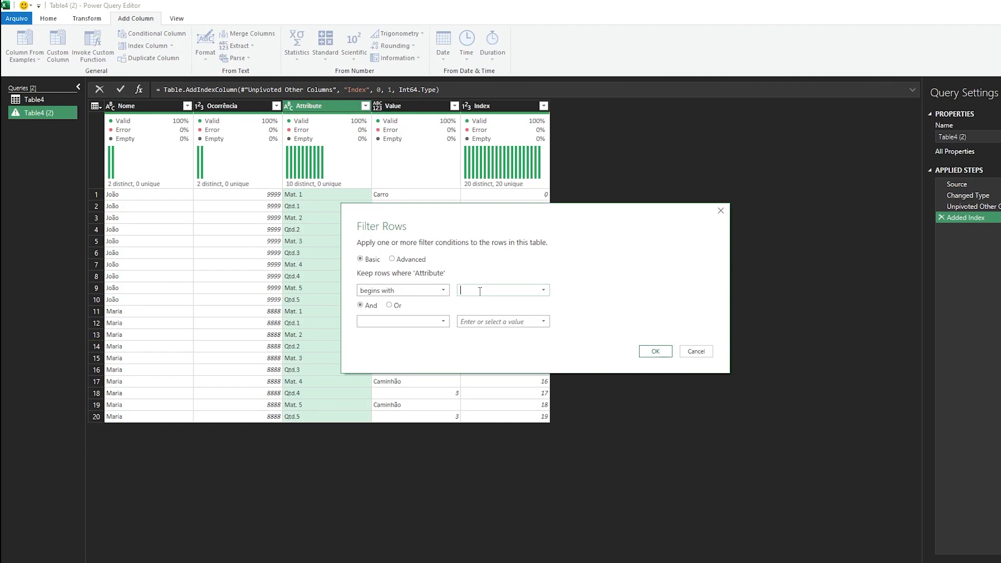
{"action": "key", "text": "BackSpace"}
{"action": "left_click", "coordinate": [644, 352]}
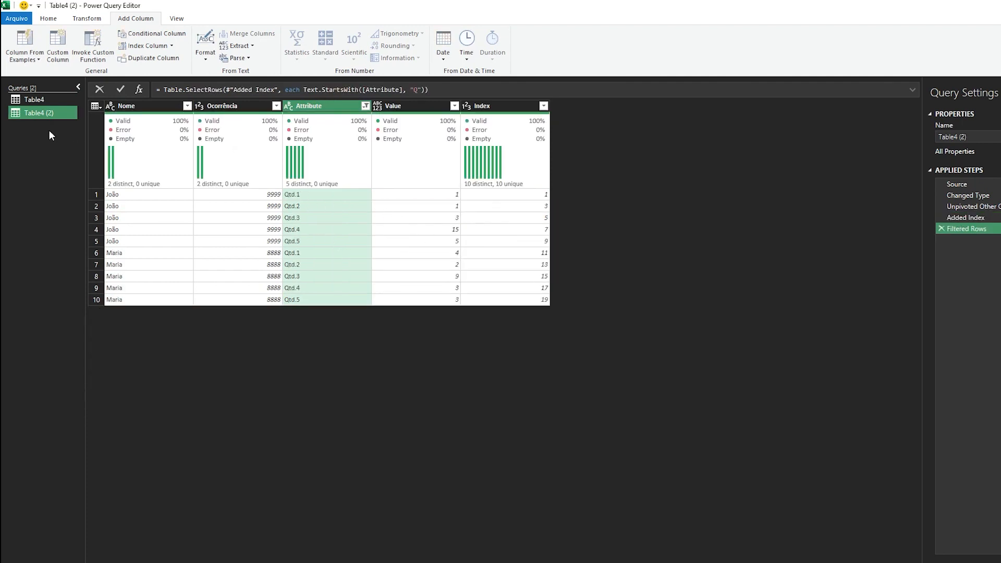
Step: Compare the Index values of the material rows in Table4 with those of the quantity rows in Table4 (2)
{"action": "left_click", "coordinate": [38, 99]}
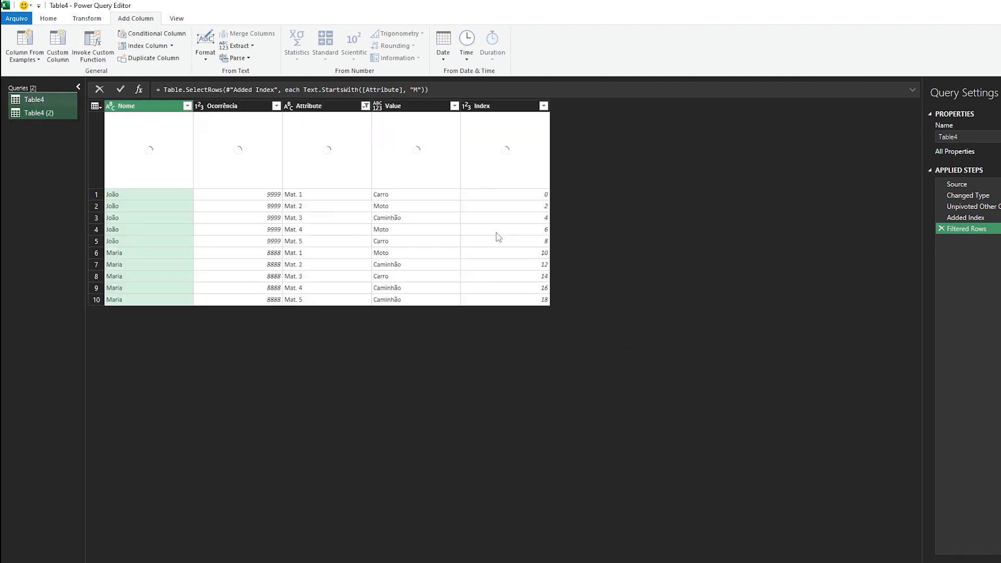
{"action": "left_click", "coordinate": [535, 197]}
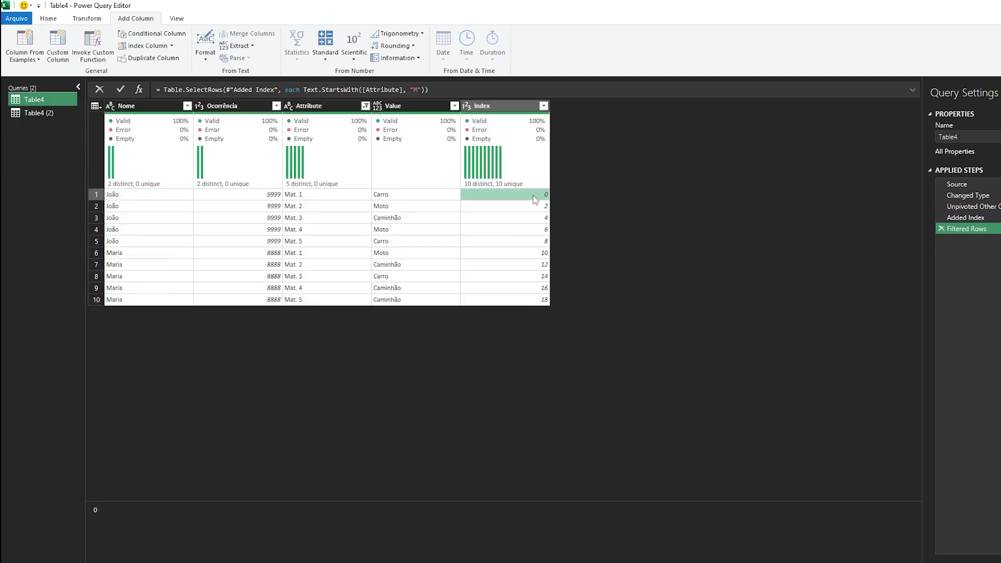
{"action": "left_click", "coordinate": [539, 208]}
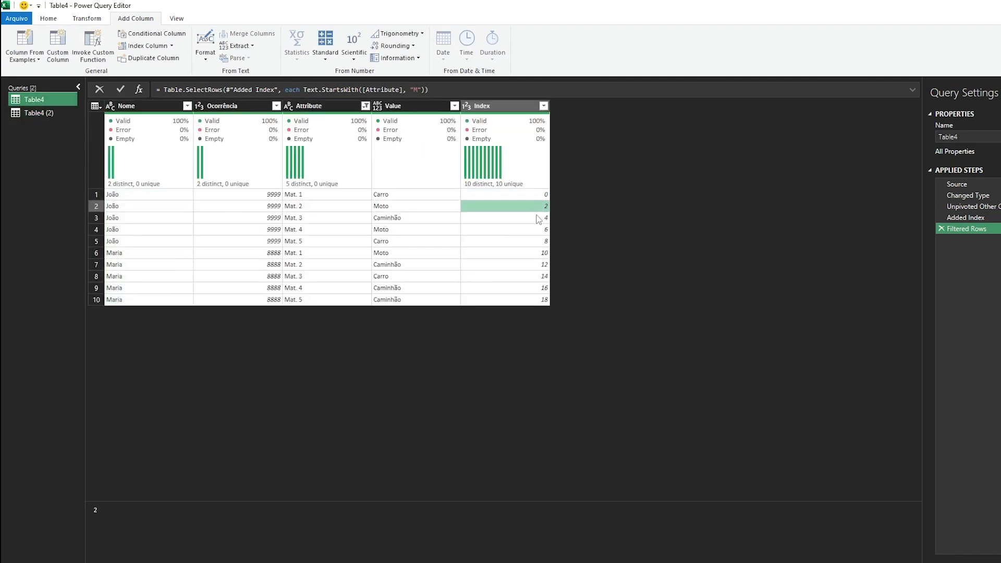
{"action": "left_click", "coordinate": [537, 219]}
{"action": "left_click", "coordinate": [537, 229]}
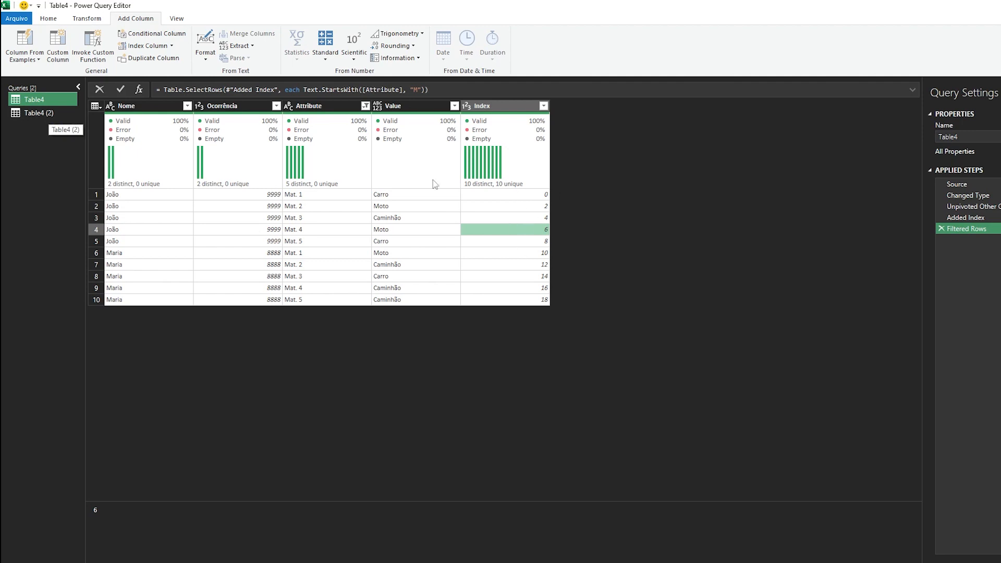
{"action": "left_click", "coordinate": [44, 113]}
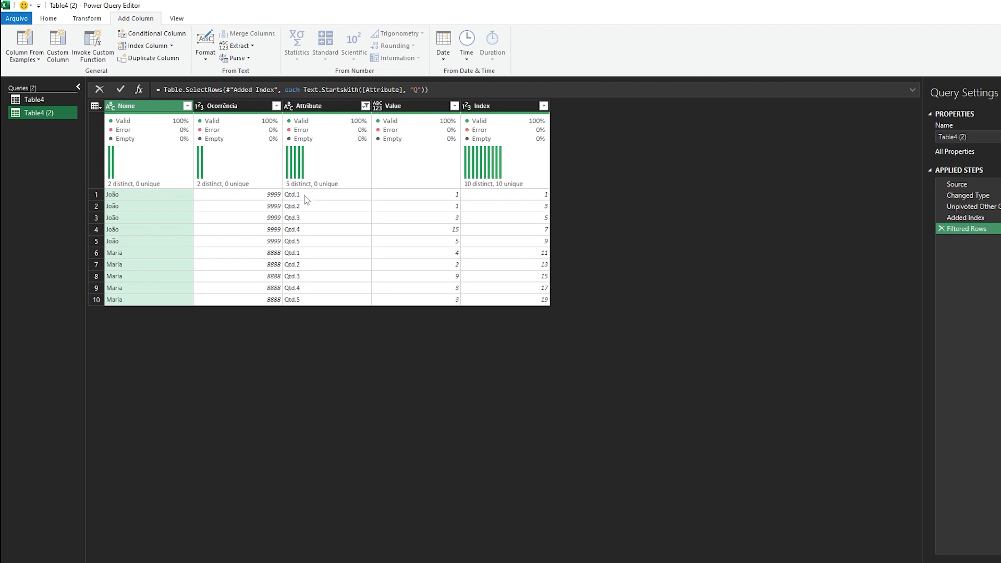
{"action": "left_click", "coordinate": [42, 100]}
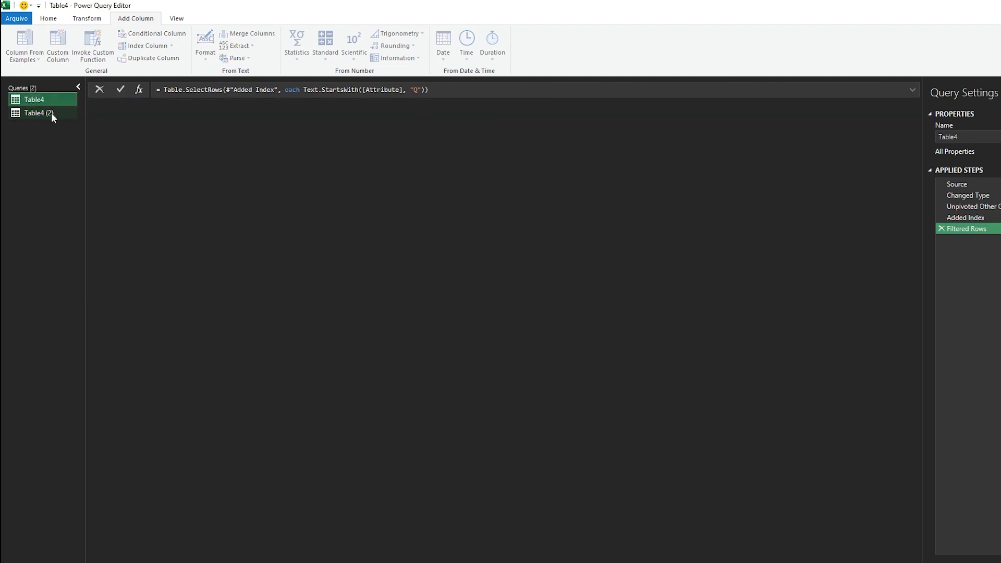
{"action": "left_click", "coordinate": [47, 113]}
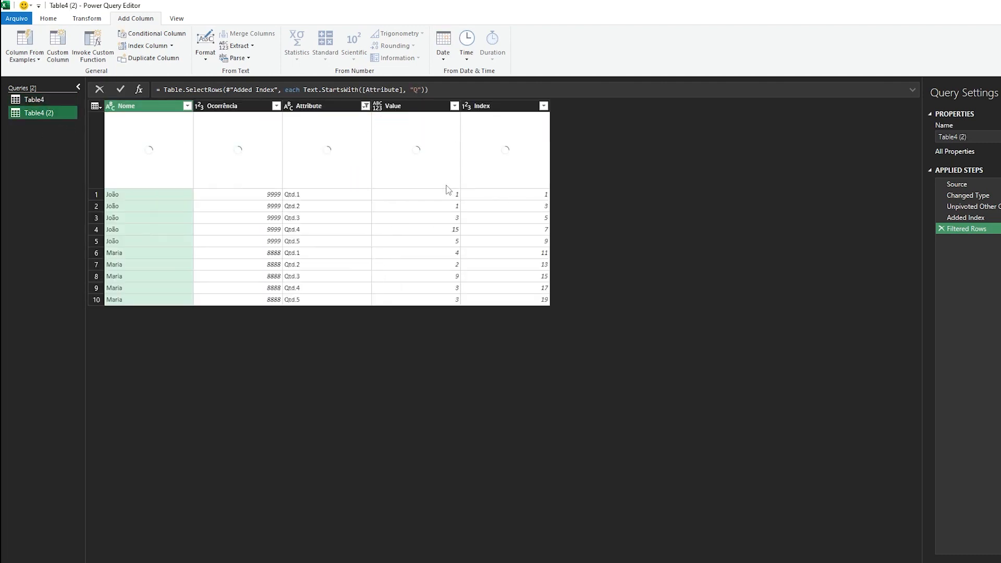
{"action": "left_click", "coordinate": [495, 196]}
Step: Add 1 to every value of the Index column in the Table4 query
{"action": "left_click", "coordinate": [60, 100]}
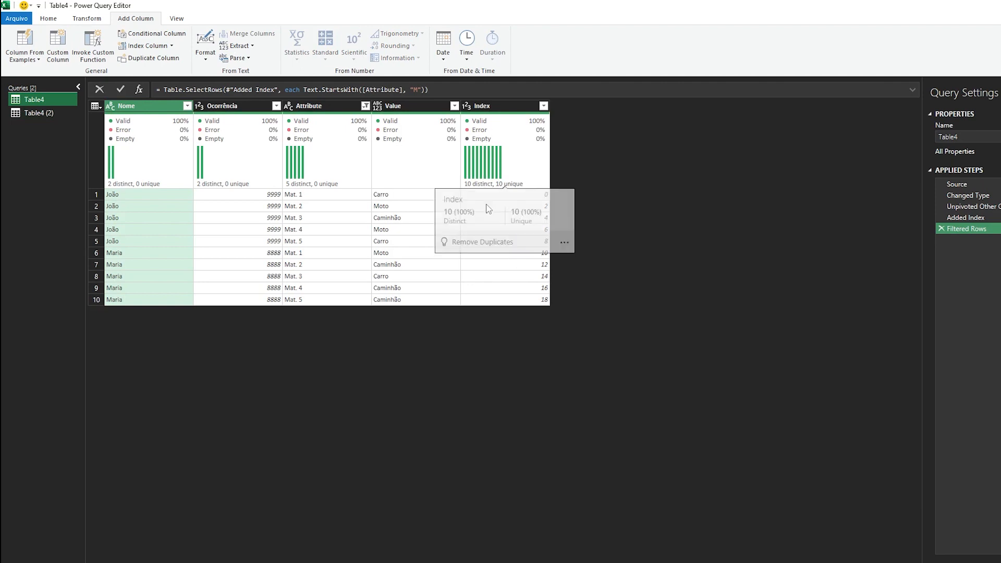
{"action": "left_click", "coordinate": [500, 110]}
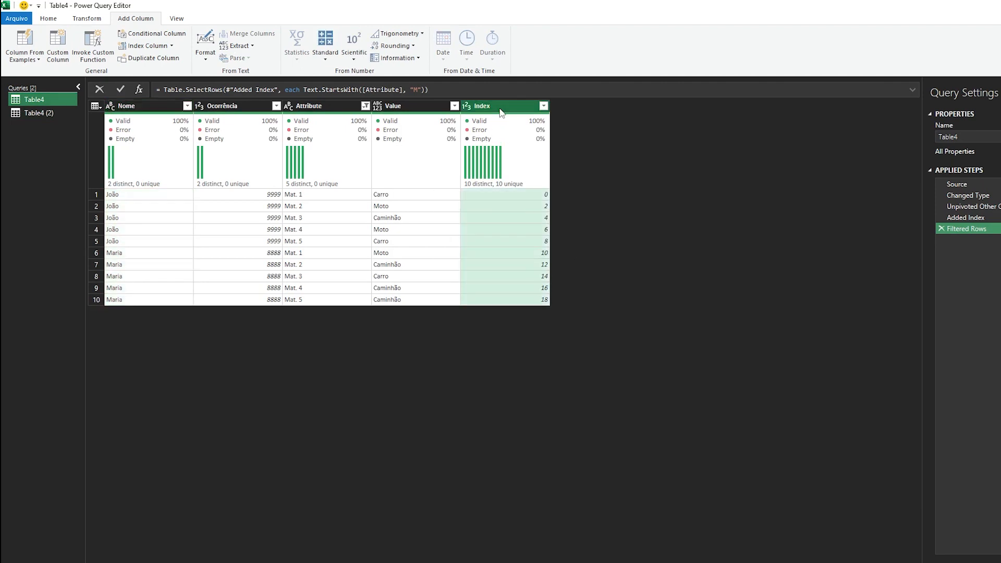
{"action": "left_click", "coordinate": [106, 22]}
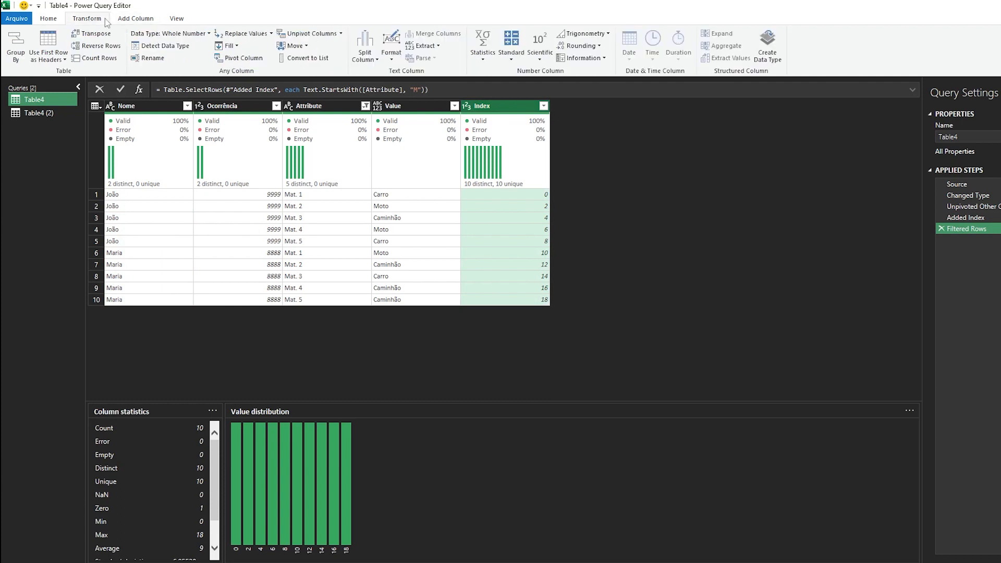
{"action": "left_click", "coordinate": [508, 58]}
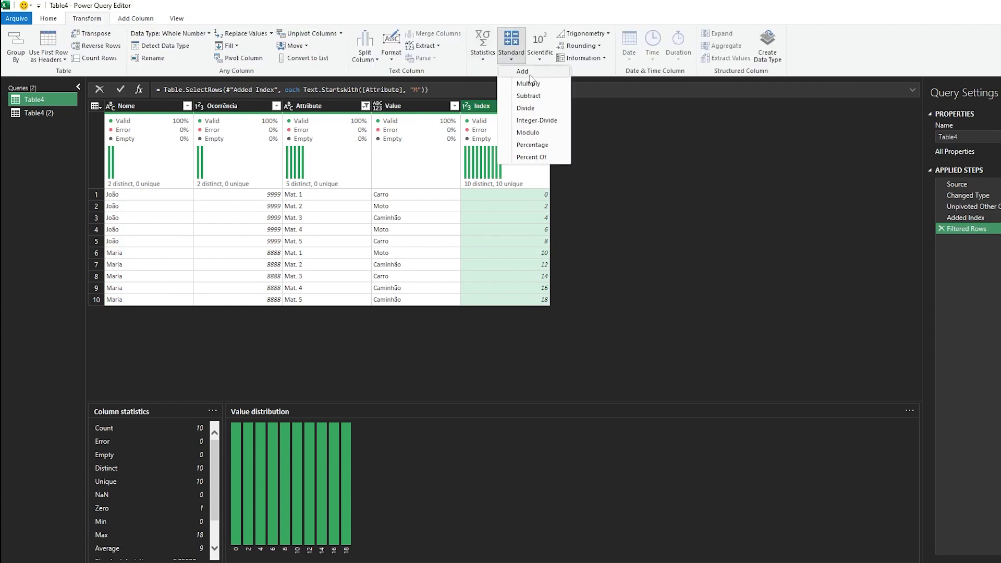
{"action": "left_click", "coordinate": [527, 72]}
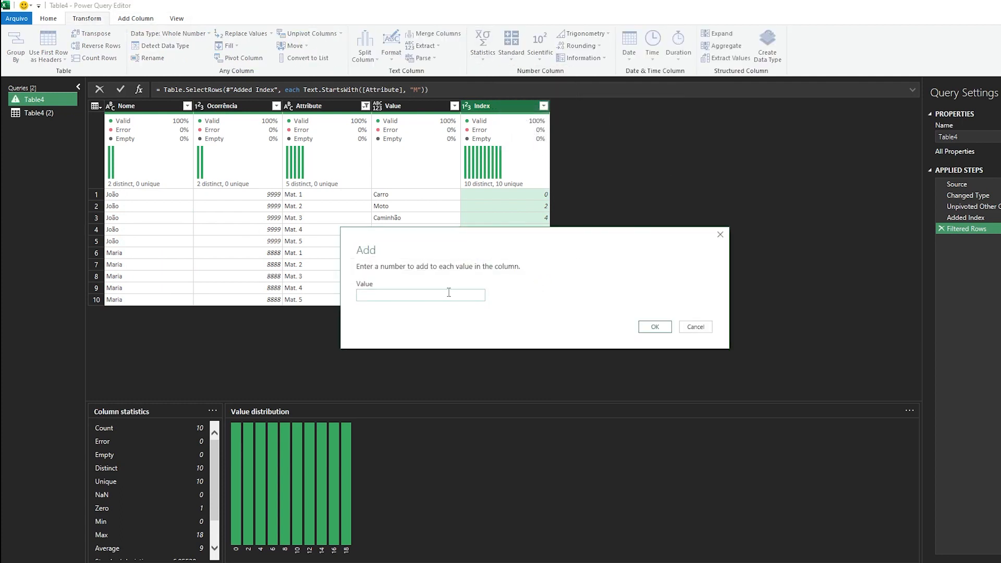
{"action": "type", "text": "1"}
{"action": "left_click", "coordinate": [653, 327]}
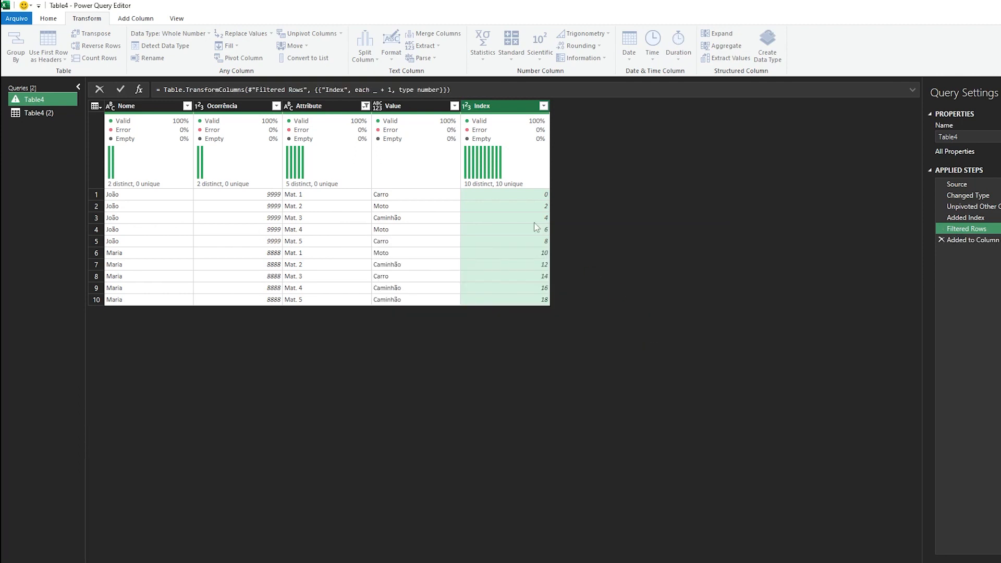
Step: Check the shifted Index values in Table4 against the Index column of Table4 (2)
{"action": "left_click", "coordinate": [516, 195]}
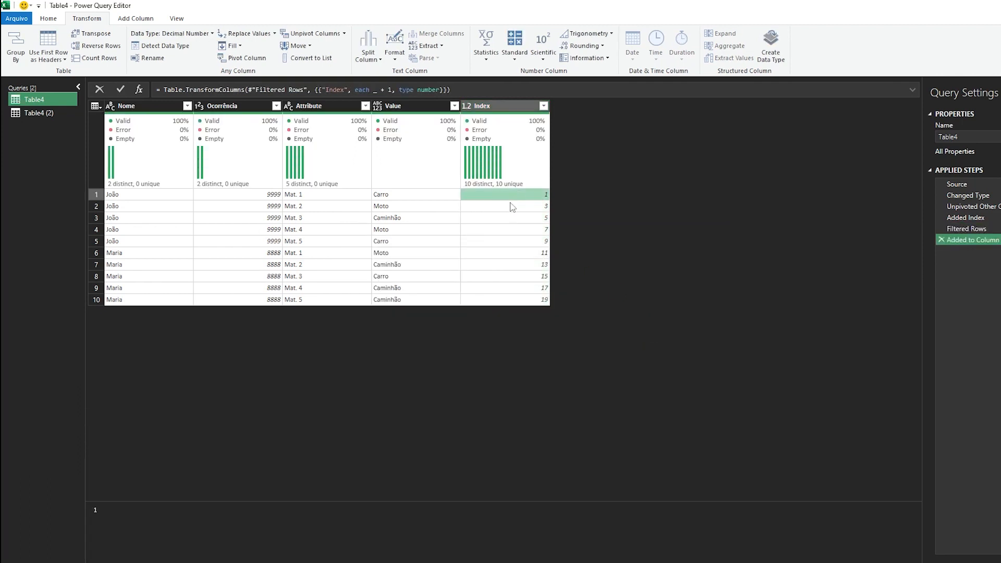
{"action": "left_click", "coordinate": [517, 219]}
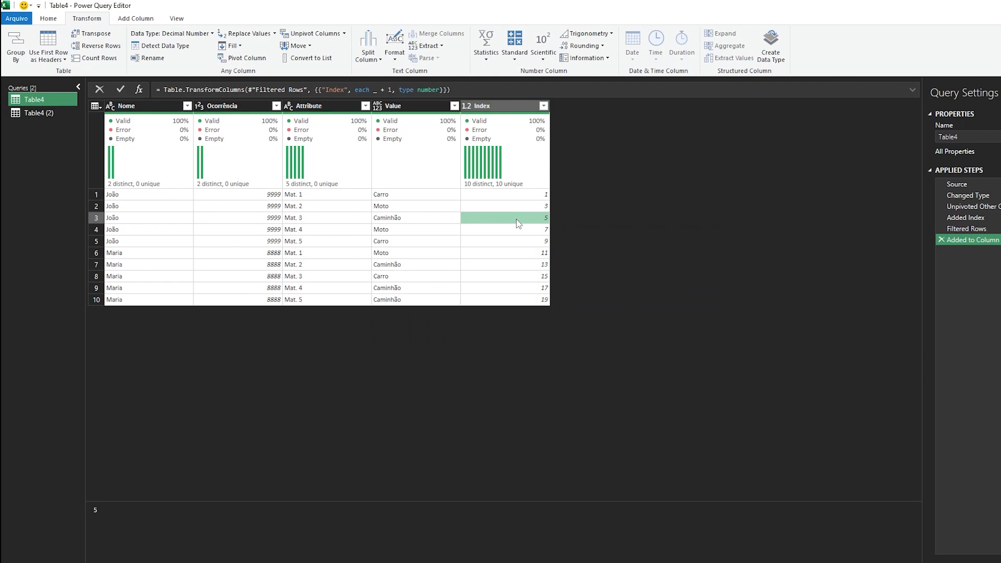
{"action": "left_click", "coordinate": [528, 196]}
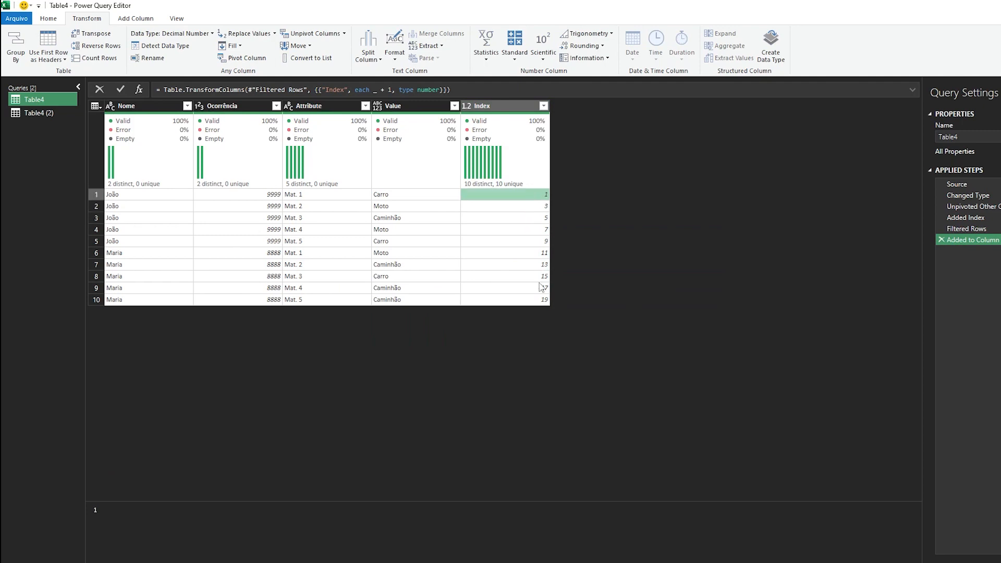
{"action": "left_click", "coordinate": [43, 113]}
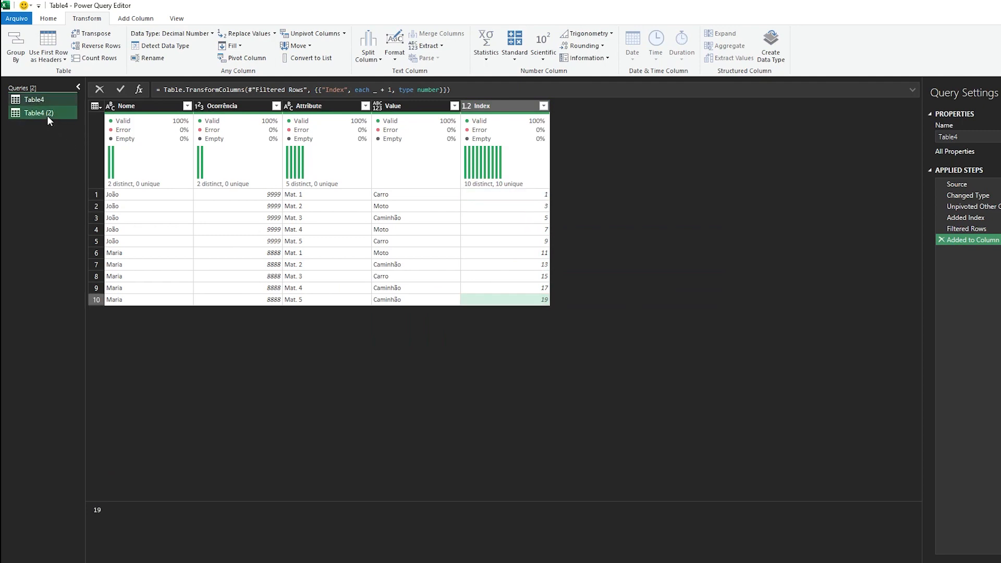
{"action": "left_click", "coordinate": [515, 195]}
{"action": "left_click", "coordinate": [515, 207]}
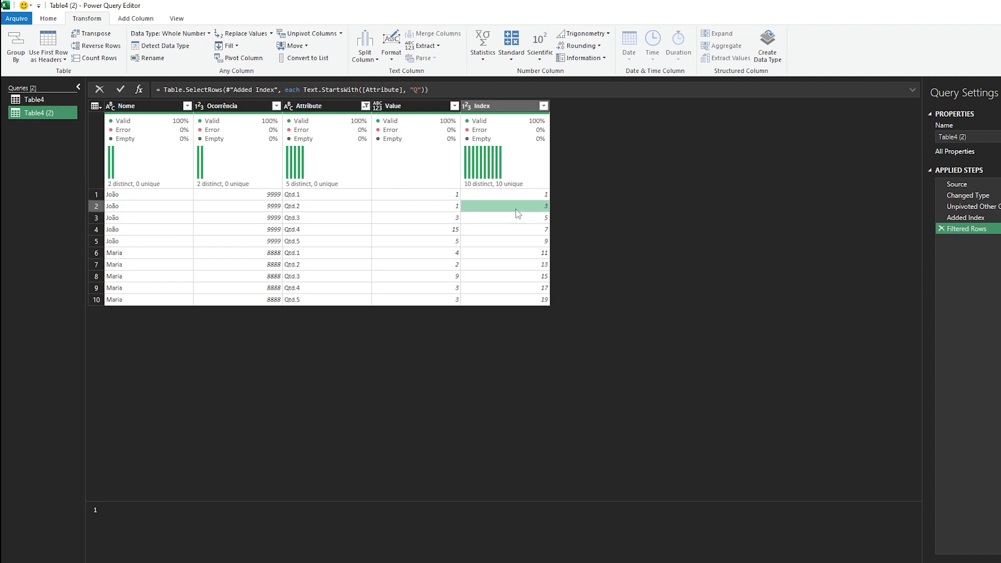
{"action": "left_click", "coordinate": [527, 292]}
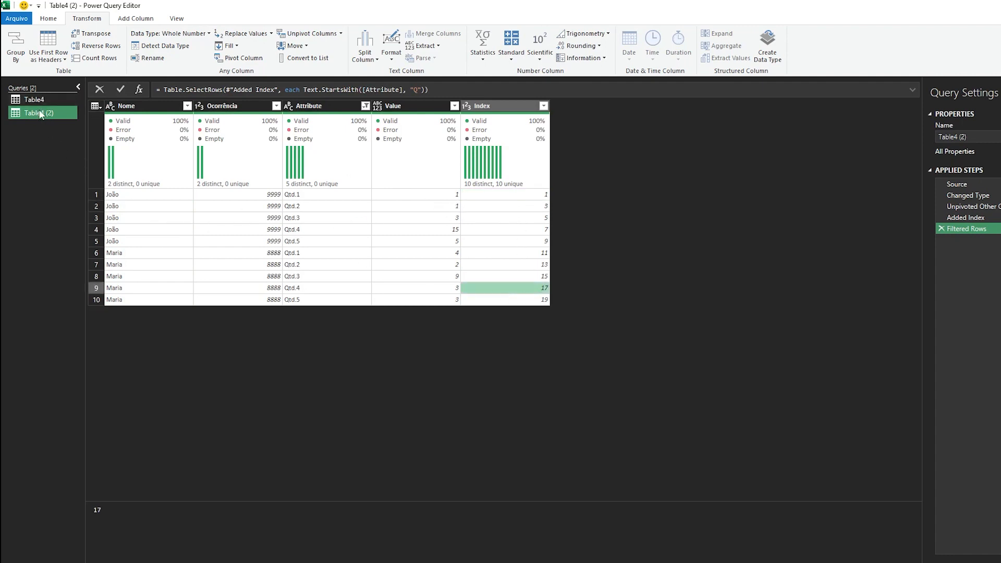
Step: Merge Table4 (2) into the Table4 query with a Left Outer join, matching both tables on Index
{"action": "left_click_drag", "start_coordinate": [44, 97], "coordinate": [45, 98]}
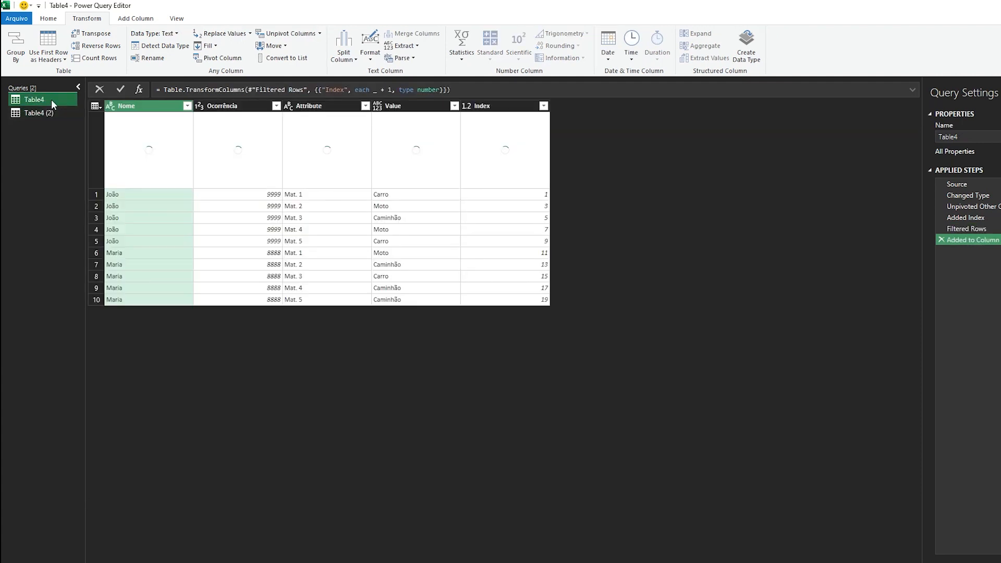
{"action": "left_click", "coordinate": [52, 20]}
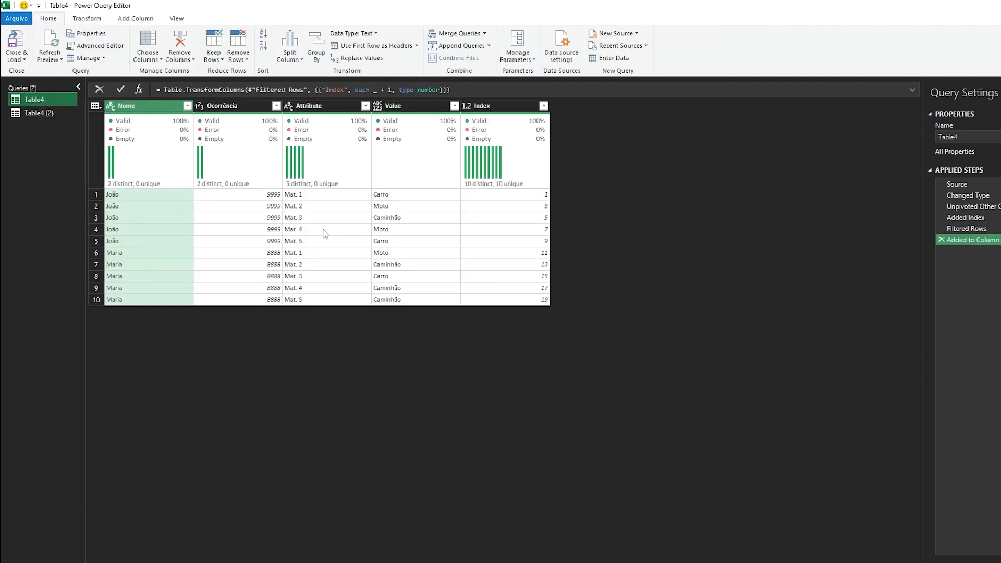
{"action": "left_click", "coordinate": [484, 34]}
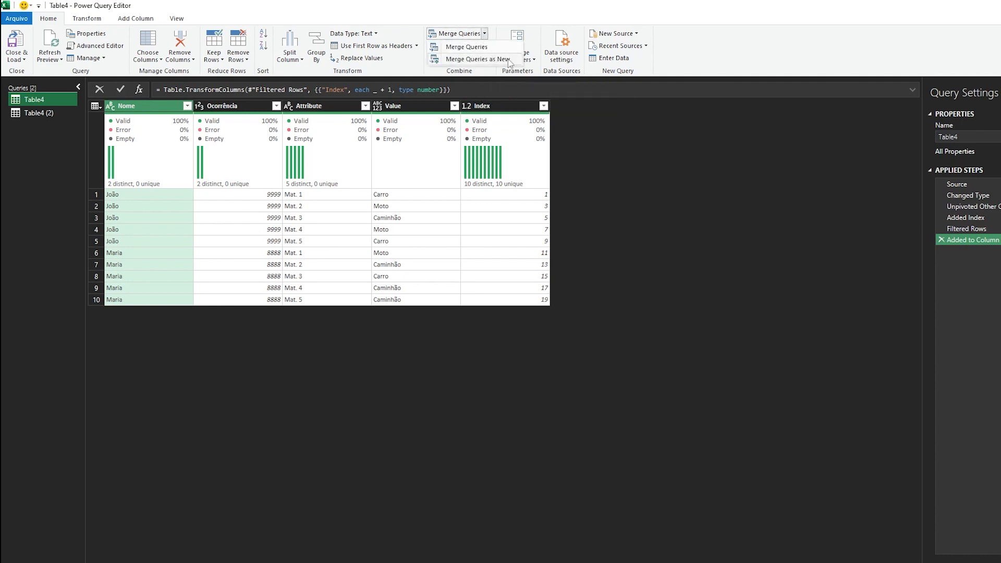
{"action": "left_click", "coordinate": [478, 51]}
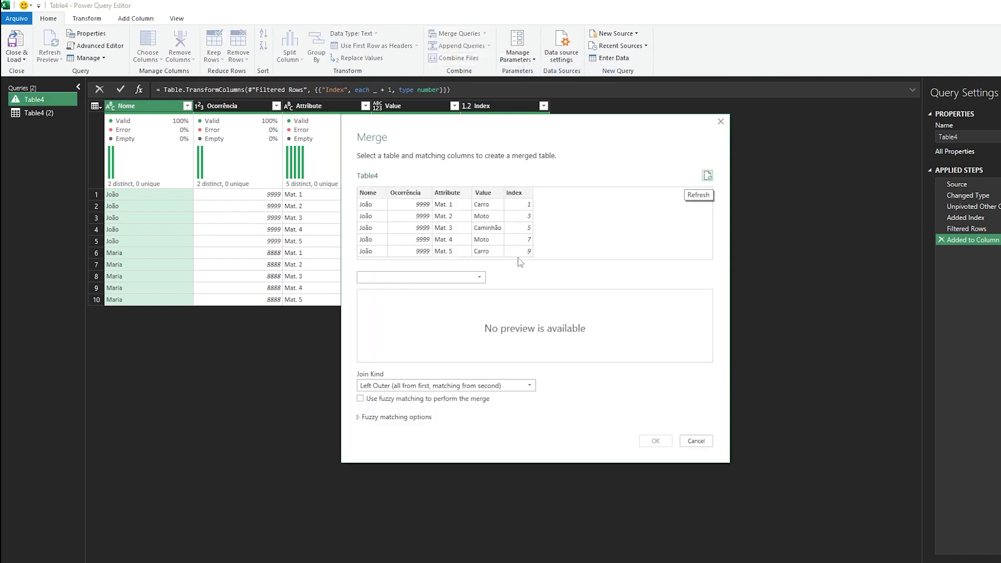
{"action": "left_click", "coordinate": [523, 198]}
{"action": "left_click", "coordinate": [440, 277]}
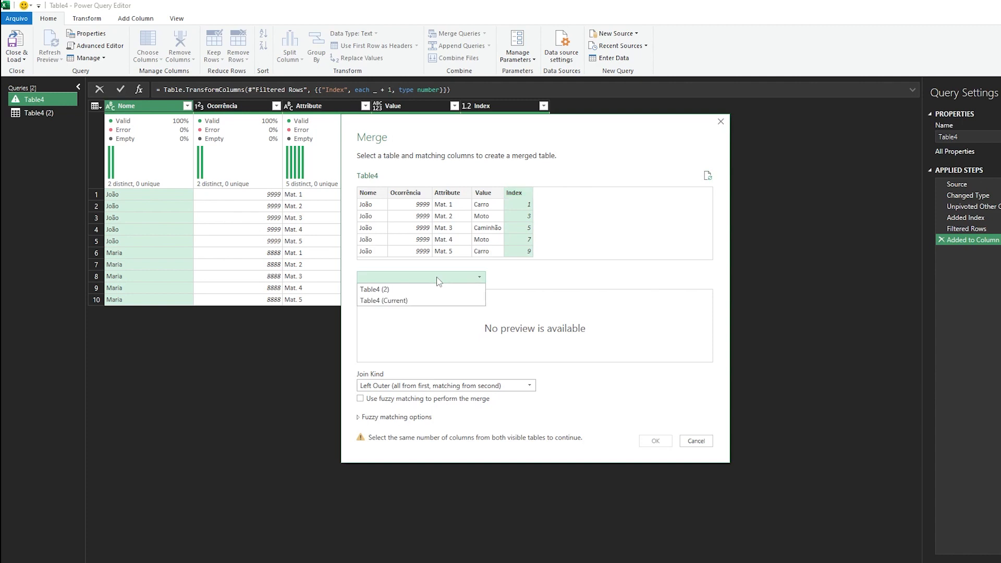
{"action": "left_click", "coordinate": [384, 293]}
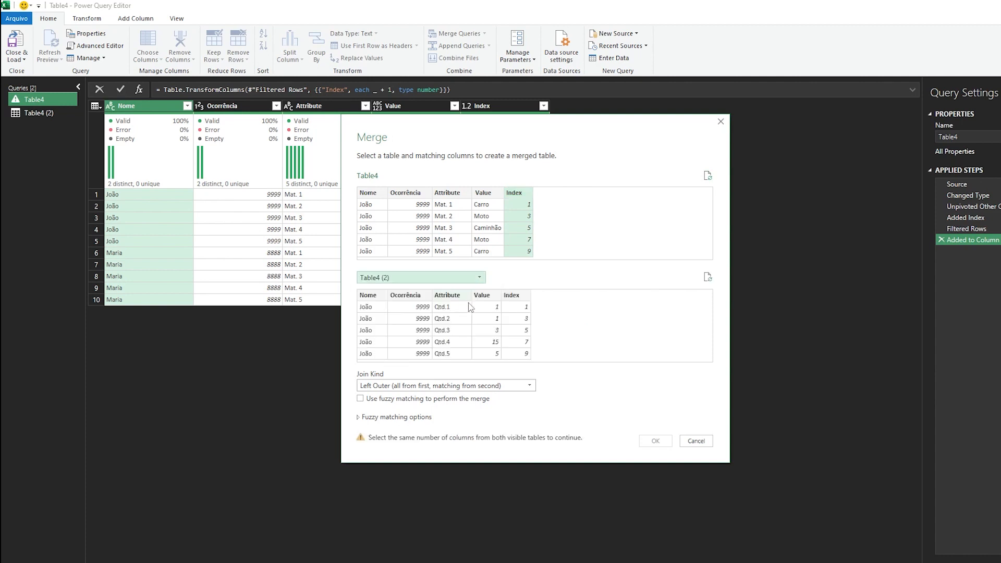
{"action": "left_click", "coordinate": [514, 296]}
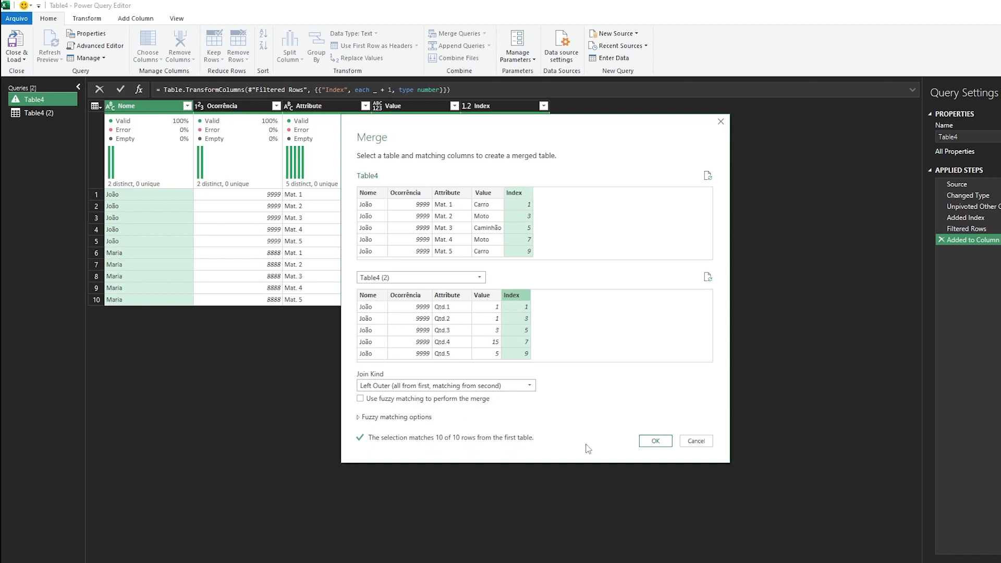
{"action": "left_click", "coordinate": [656, 441]}
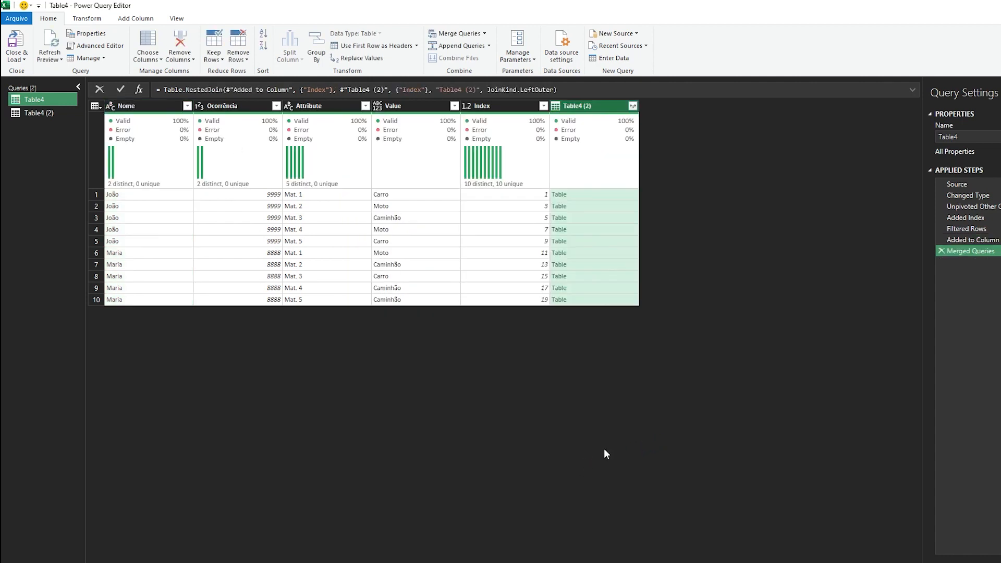
Step: Expand the merged Table4 (2) column to only its Value field, without the original column name as prefix
{"action": "left_click", "coordinate": [633, 106]}
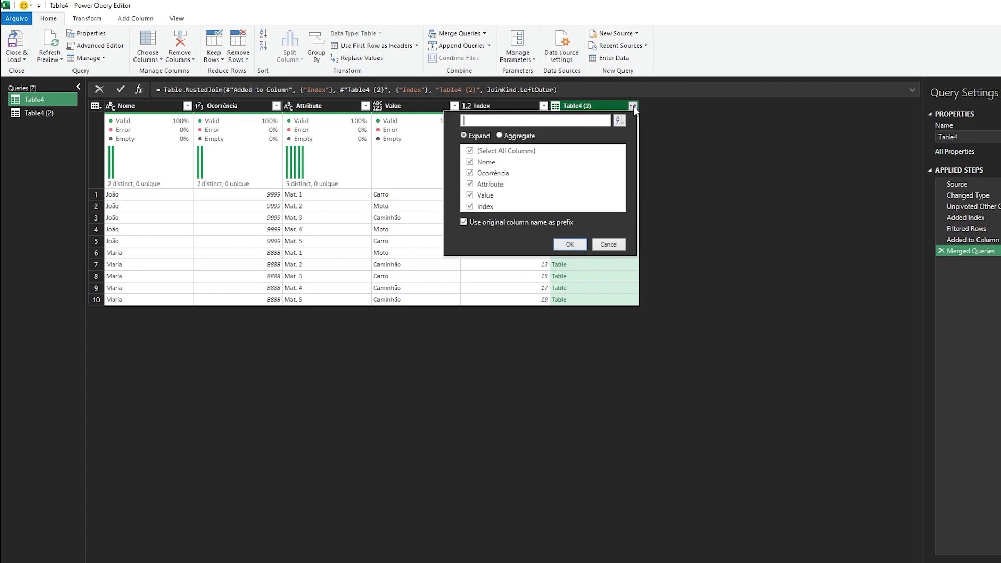
{"action": "left_click", "coordinate": [524, 155]}
{"action": "left_click", "coordinate": [490, 196]}
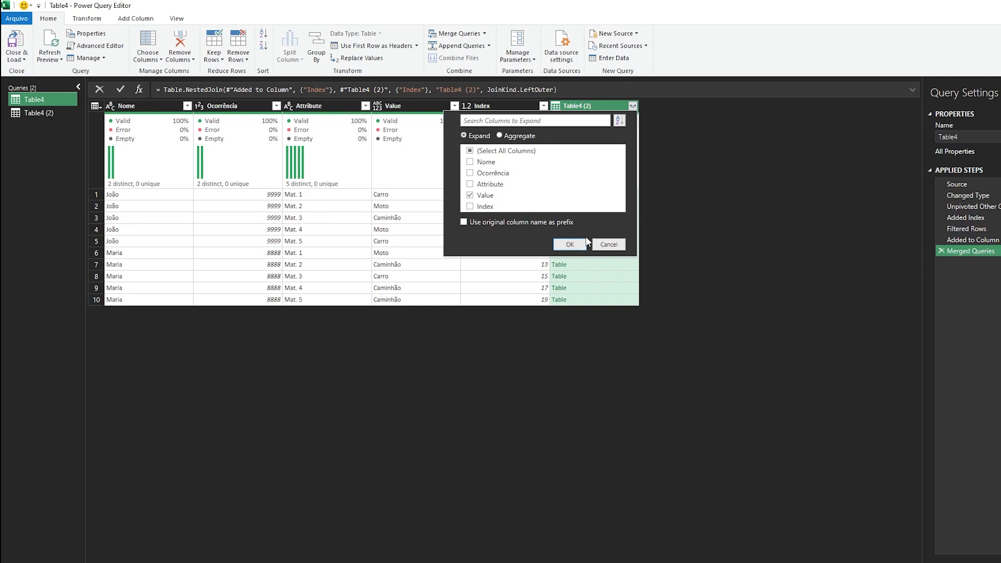
{"action": "left_click", "coordinate": [570, 244]}
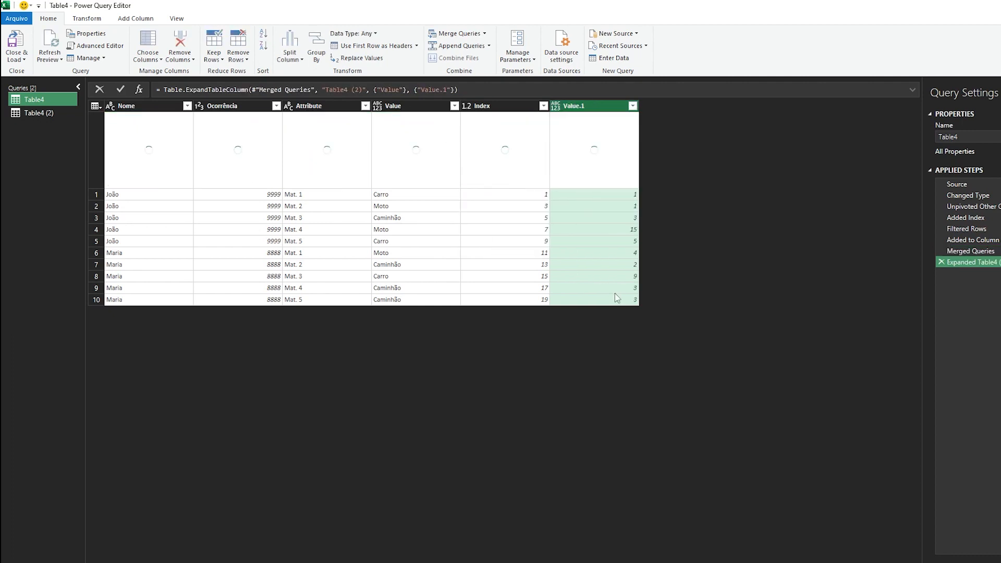
Step: Examine the values of the expanded Value.1 column row by row in the Table4 query
{"action": "left_click", "coordinate": [608, 200]}
{"action": "left_click", "coordinate": [608, 205]}
{"action": "left_click", "coordinate": [606, 218]}
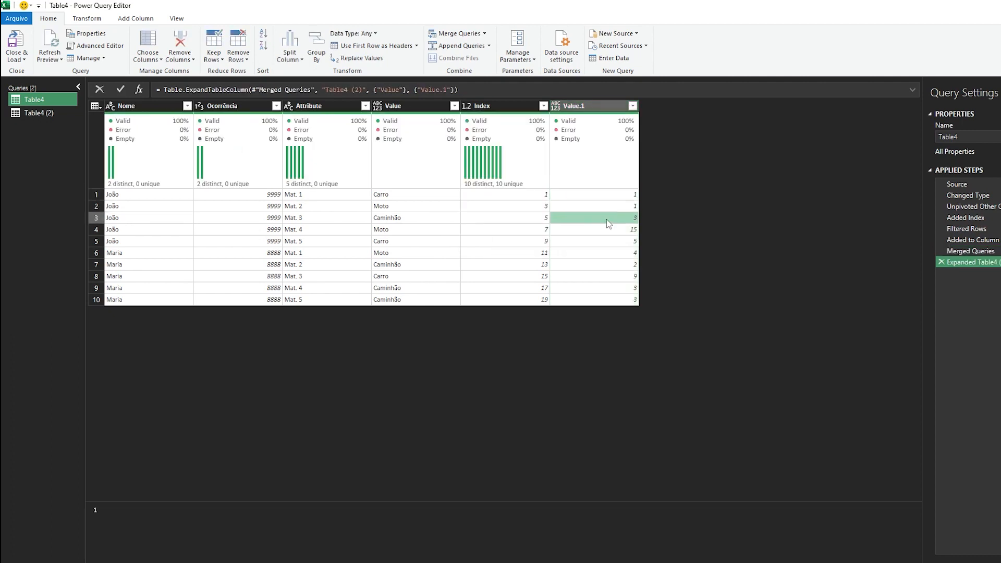
{"action": "left_click", "coordinate": [608, 230]}
{"action": "left_click", "coordinate": [610, 241]}
{"action": "left_click", "coordinate": [608, 256]}
{"action": "left_click", "coordinate": [608, 266]}
{"action": "left_click", "coordinate": [606, 284]}
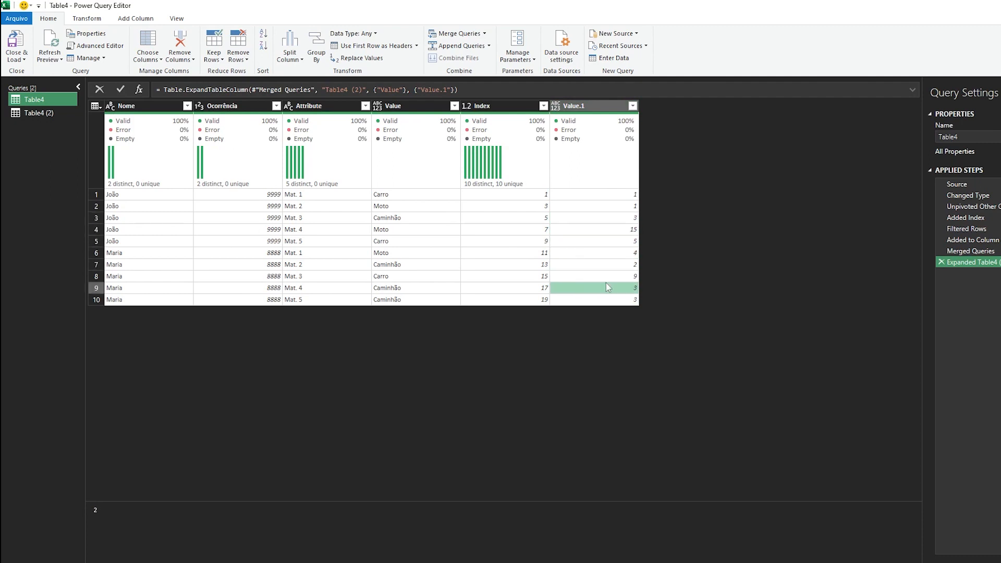
{"action": "left_click", "coordinate": [603, 300]}
{"action": "left_click", "coordinate": [598, 276]}
{"action": "left_click", "coordinate": [595, 218]}
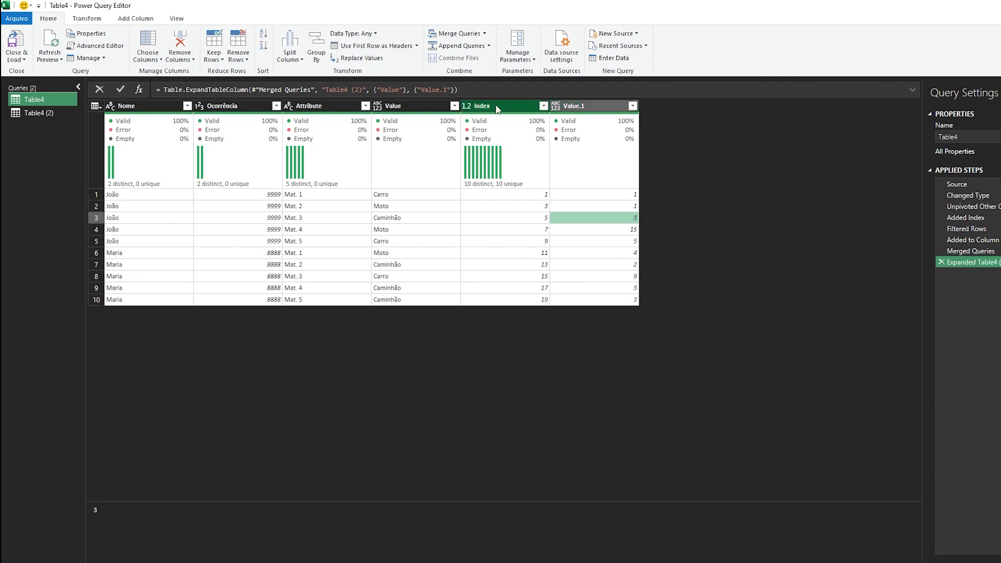
Step: Rename the Value.1 column to Quantidade and the Value column to Material
{"action": "double_click", "coordinate": [575, 106]}
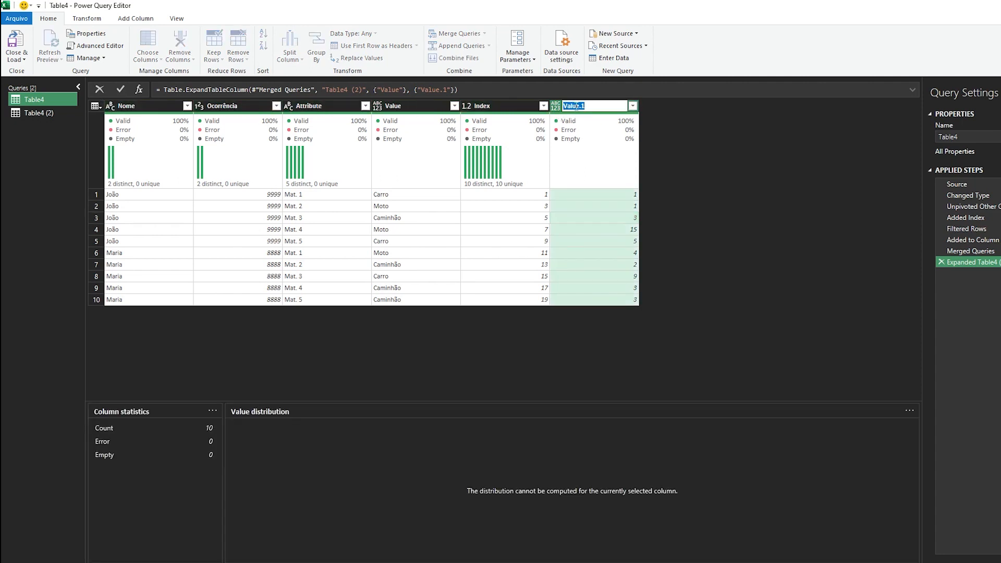
{"action": "type", "text": "QW"}
{"action": "double_click", "coordinate": [401, 106]}
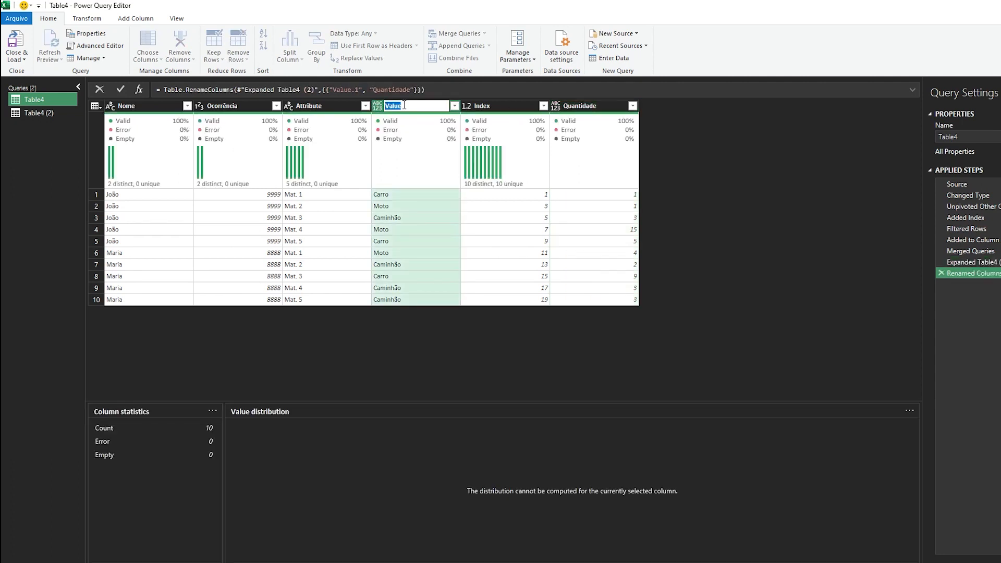
{"action": "type", "text": "Material"}
{"action": "key", "text": "Return"}
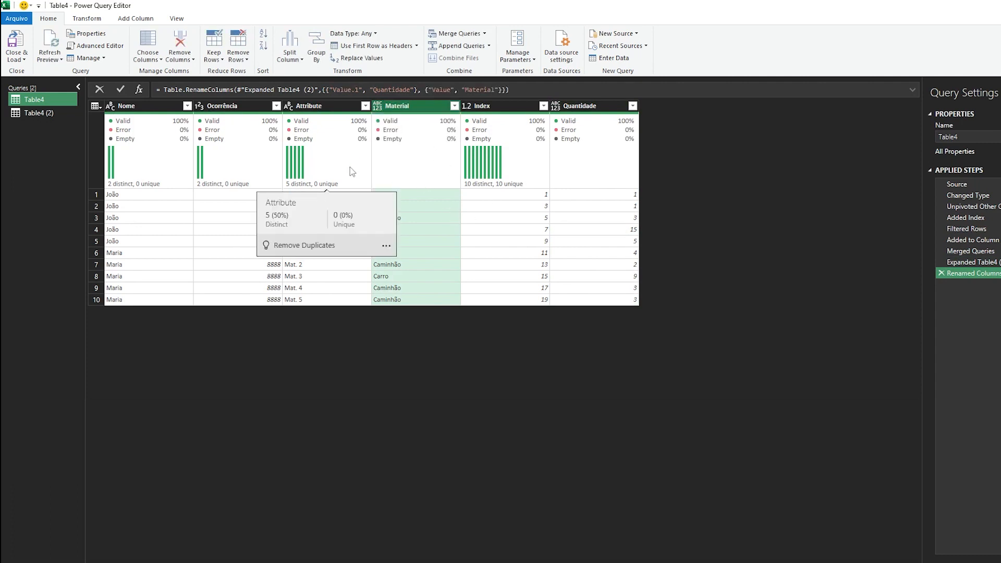
Step: Remove all columns of the Table4 query except Nome, Ocorrência, Material and Quantidade
{"action": "left_click", "coordinate": [156, 107]}
{"action": "left_click", "coordinate": [224, 107], "text": "ctrl"}
{"action": "left_click", "coordinate": [391, 107], "text": "ctrl"}
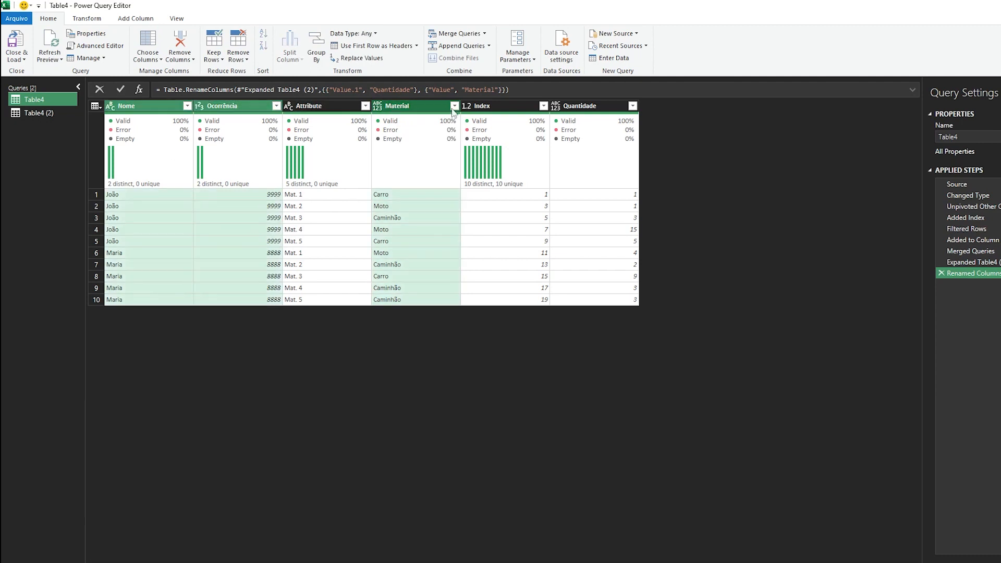
{"action": "left_click", "coordinate": [588, 107], "text": "ctrl"}
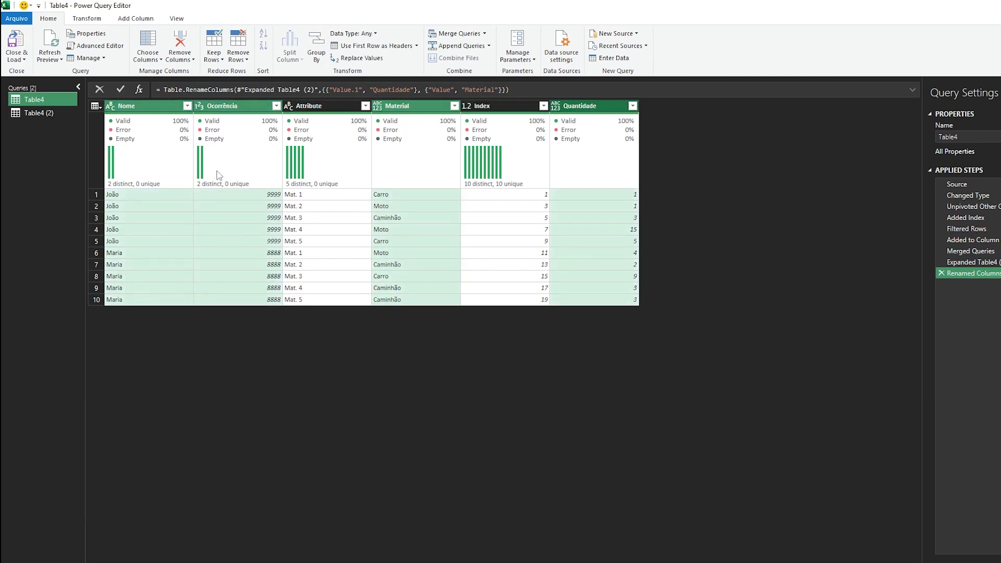
{"action": "right_click", "coordinate": [246, 110]}
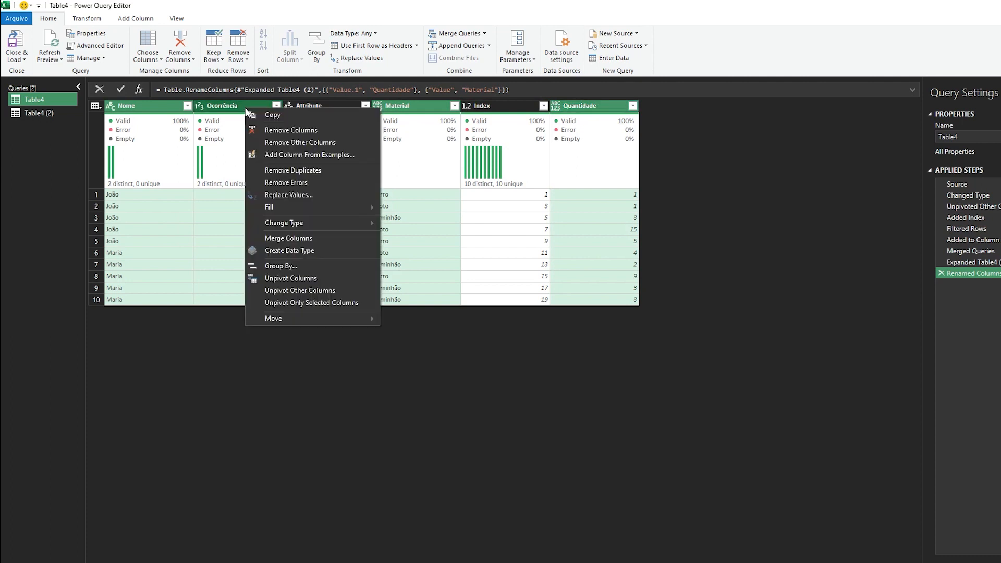
{"action": "left_click", "coordinate": [340, 142]}
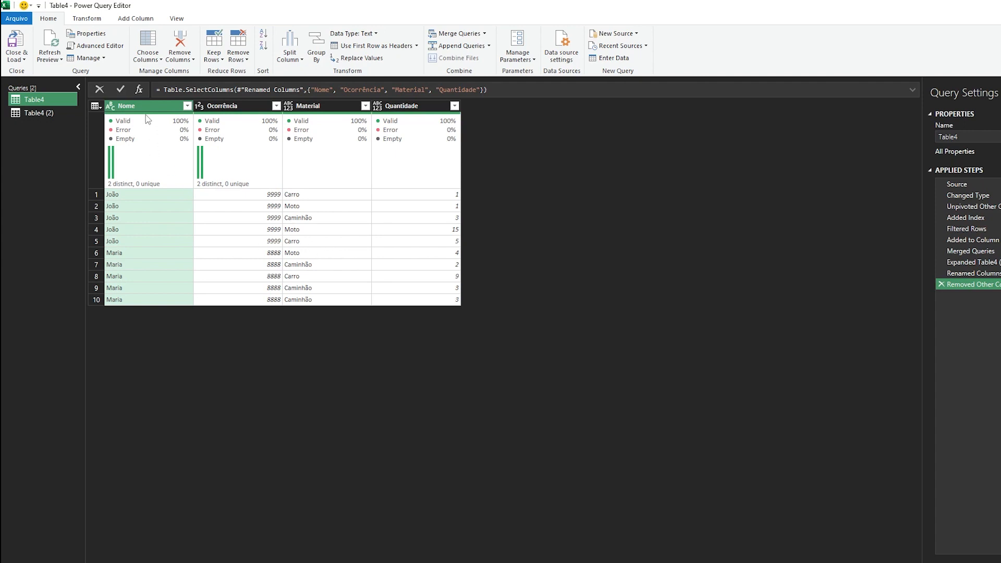
Step: Set the data types of Ocorrência and Material to Text and of Quantidade to Whole Number
{"action": "mouse_move", "coordinate": [149, 125]}
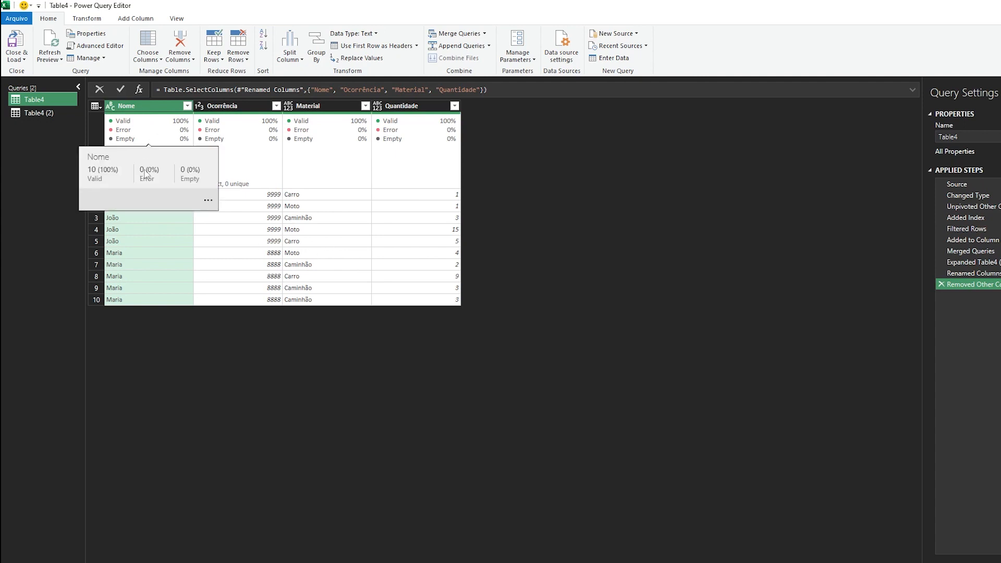
{"action": "left_click", "coordinate": [240, 219]}
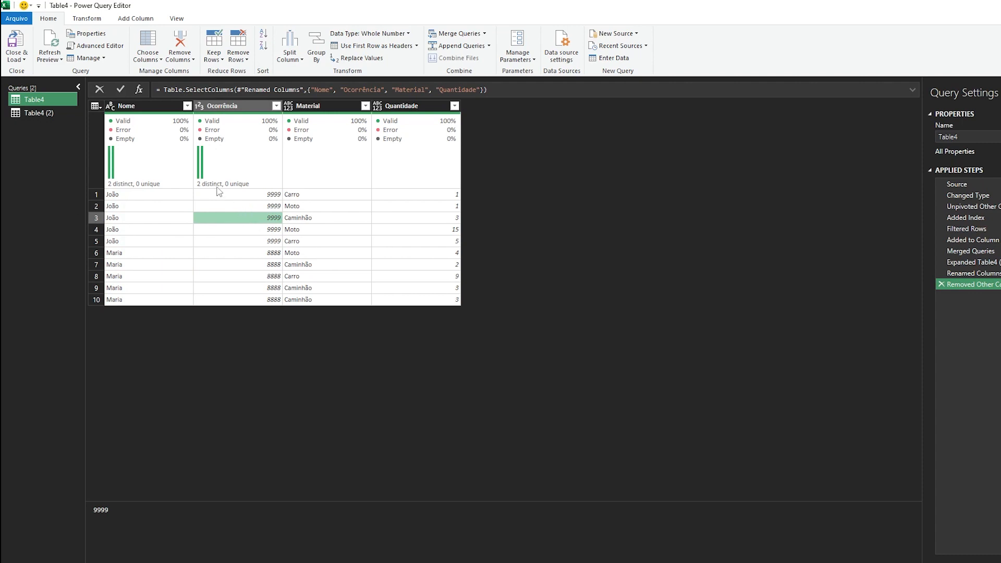
{"action": "left_click", "coordinate": [199, 106]}
{"action": "left_click", "coordinate": [234, 230]}
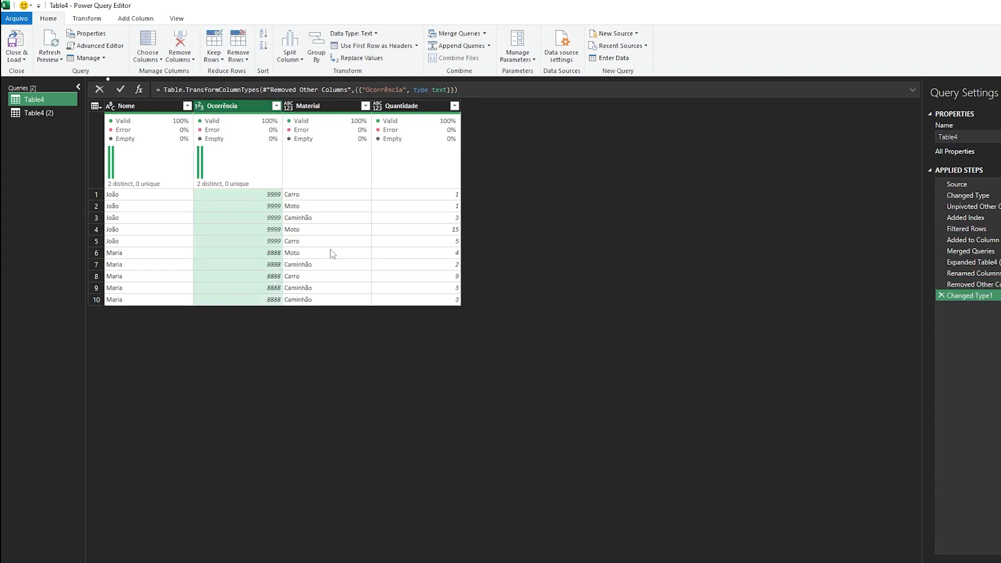
{"action": "left_click", "coordinate": [331, 253]}
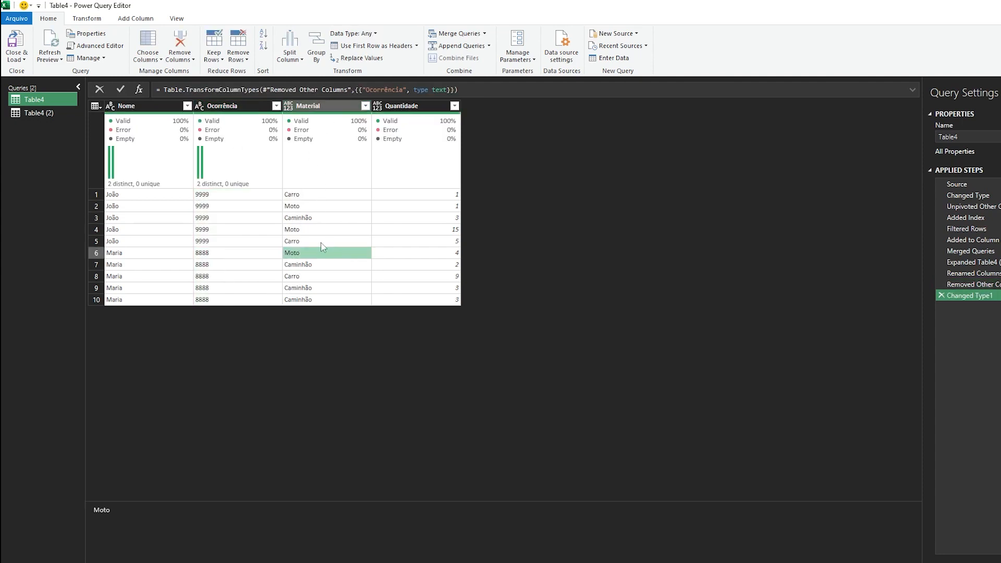
{"action": "left_click", "coordinate": [288, 107]}
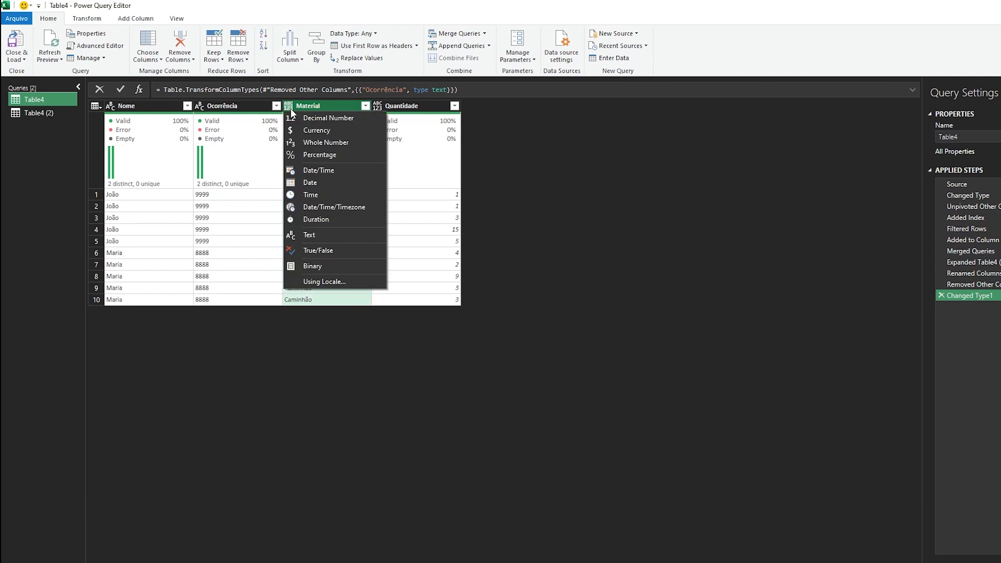
{"action": "left_click", "coordinate": [321, 233]}
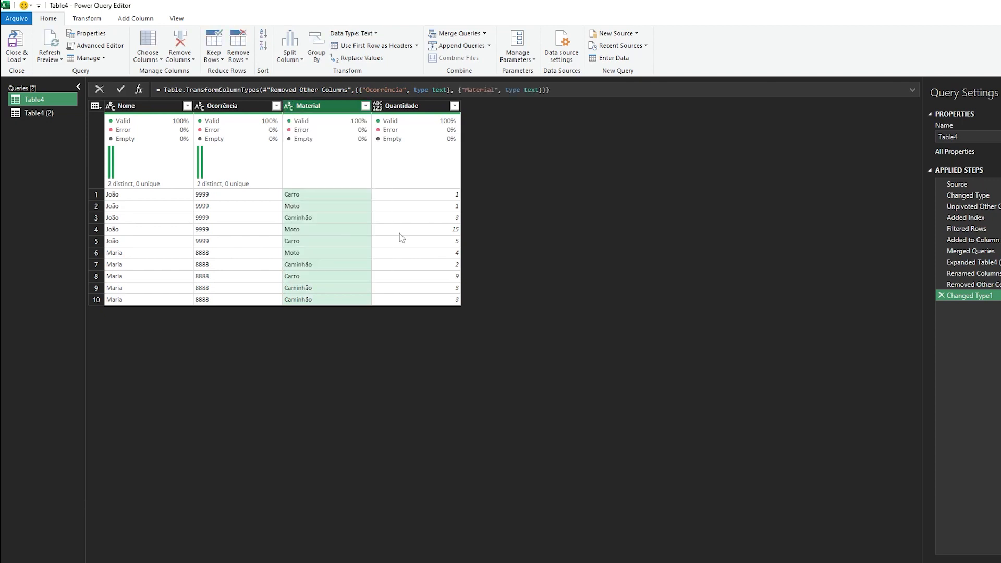
{"action": "left_click", "coordinate": [407, 207]}
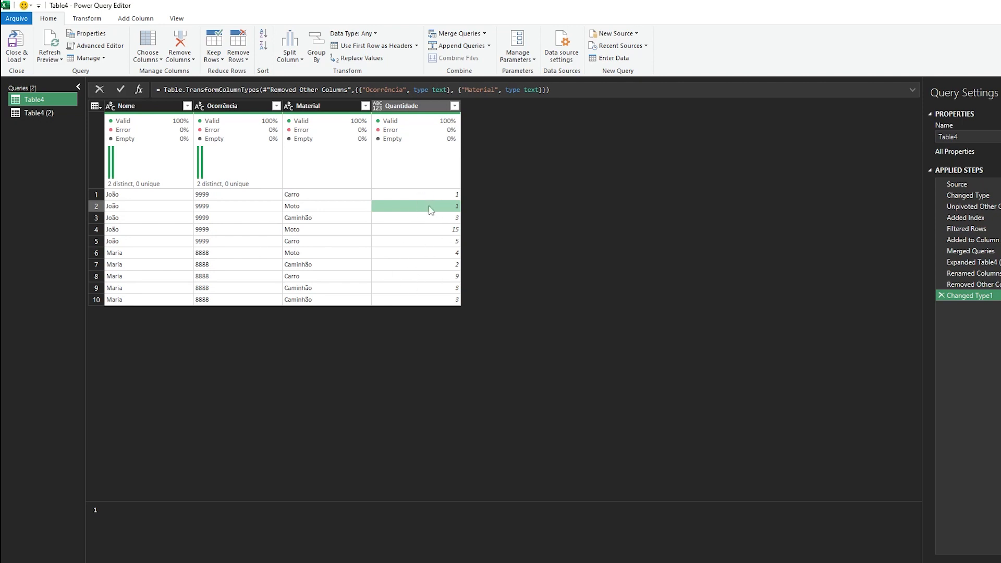
{"action": "left_click", "coordinate": [376, 106]}
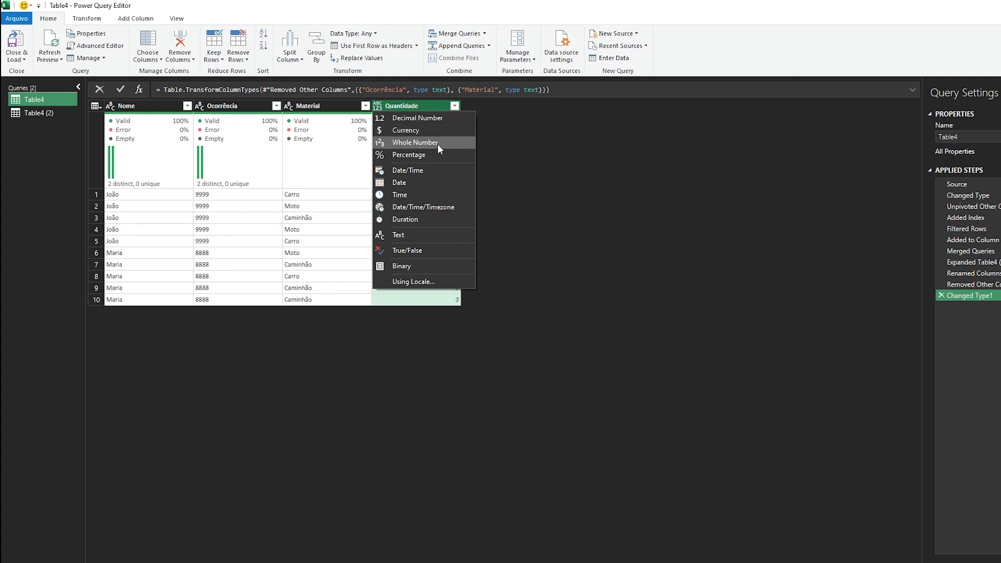
{"action": "left_click", "coordinate": [437, 144]}
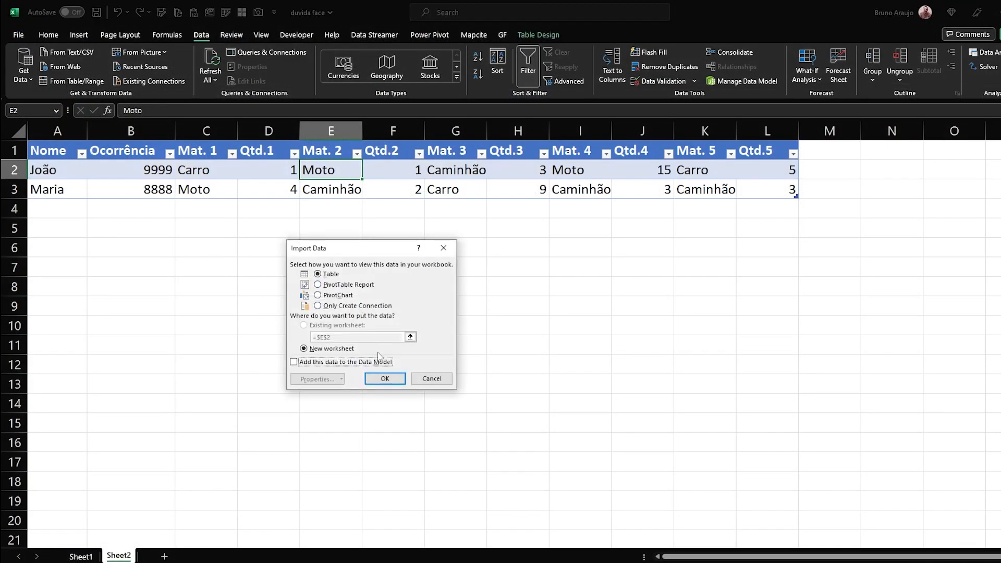
Step: Load the queries as tables on new worksheets and open the Table4 sheet
{"action": "left_click", "coordinate": [390, 383]}
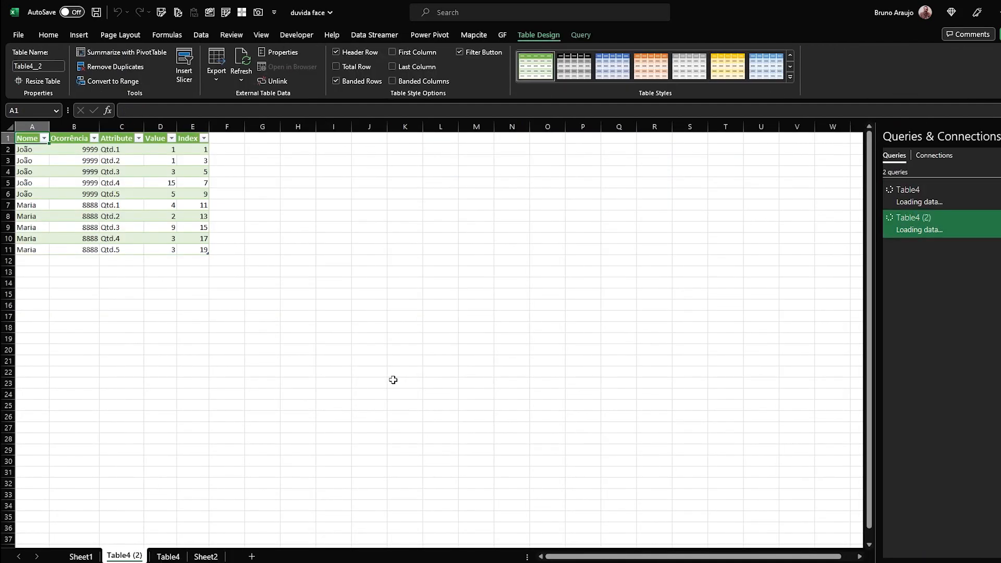
{"action": "left_click", "coordinate": [168, 557]}
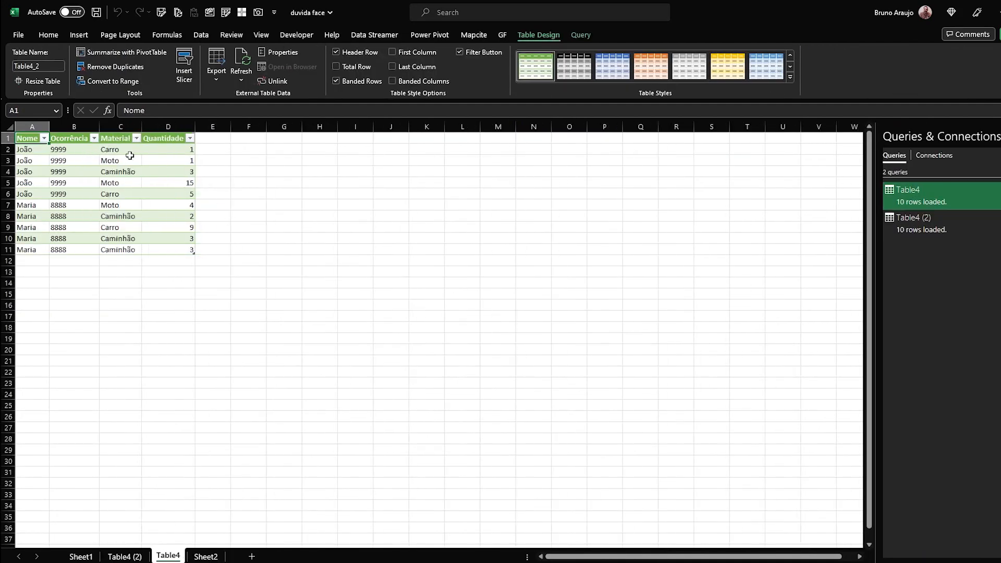
Step: Copy the whole result table from the Table4 sheet and paste it into Sheet2 starting at cell A5
{"action": "left_click_drag", "start_coordinate": [36, 138], "coordinate": [183, 250]}
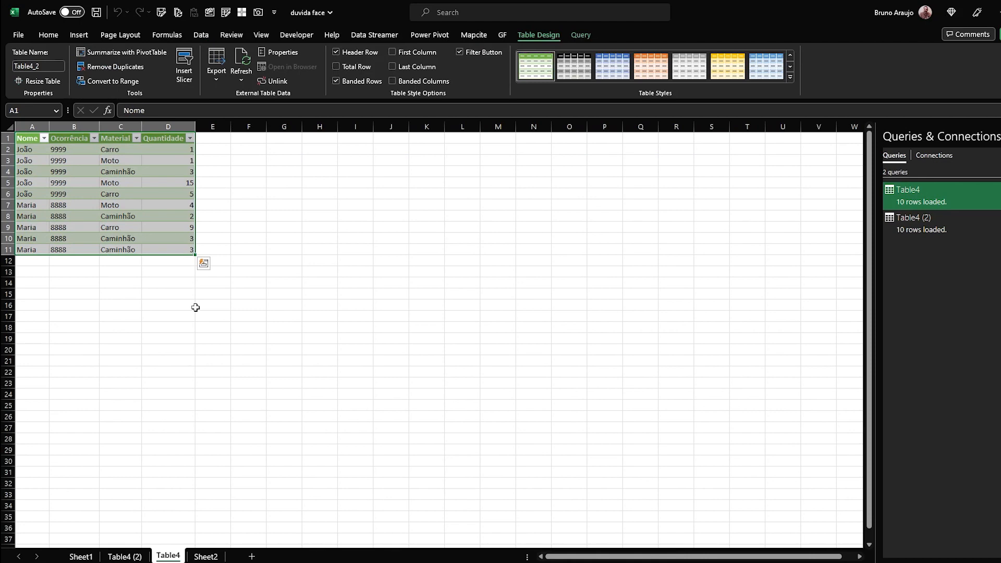
{"action": "key", "text": "ctrl+c"}
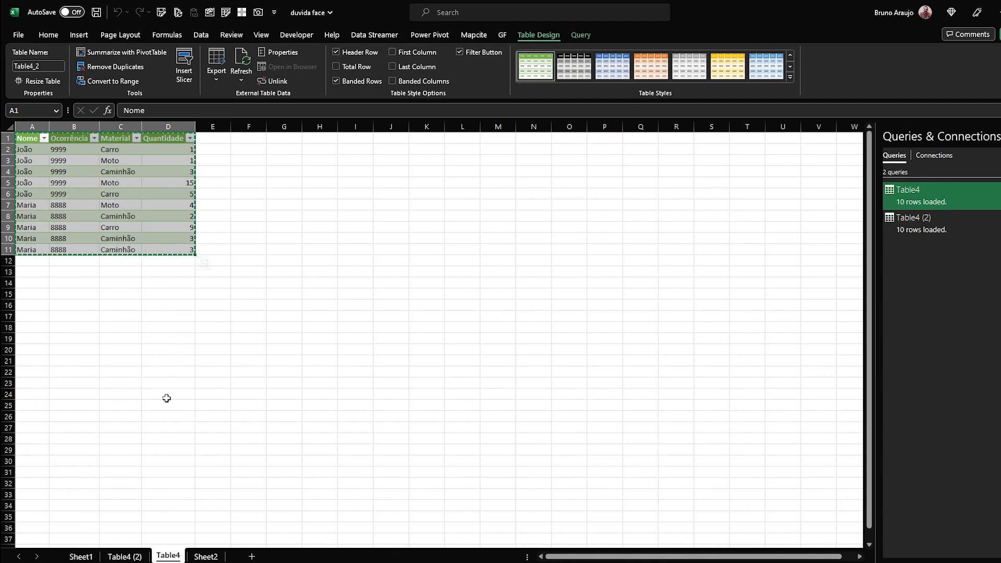
{"action": "left_click", "coordinate": [215, 558]}
{"action": "left_click", "coordinate": [67, 226]}
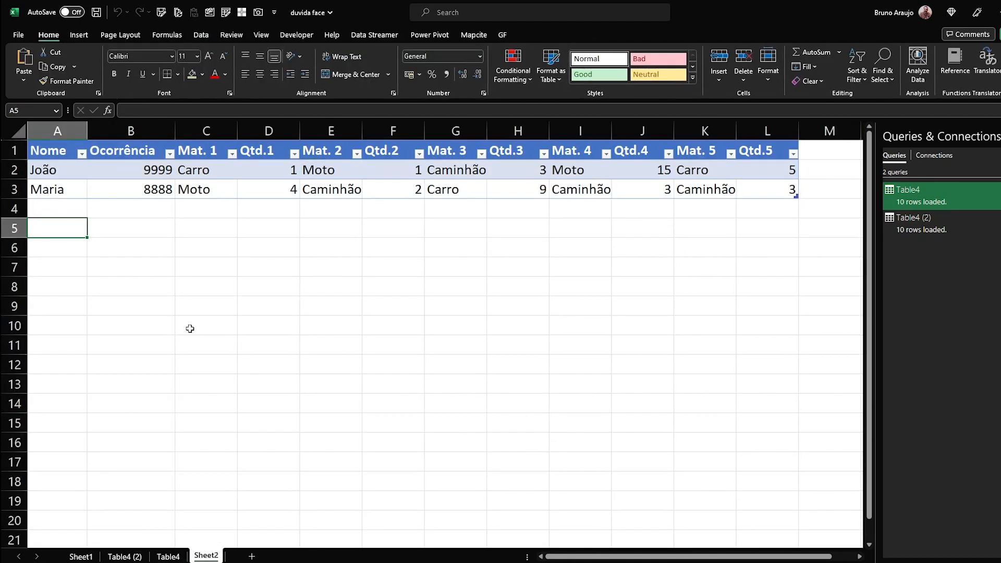
{"action": "key", "text": "ctrl+v"}
{"action": "left_click", "coordinate": [357, 310]}
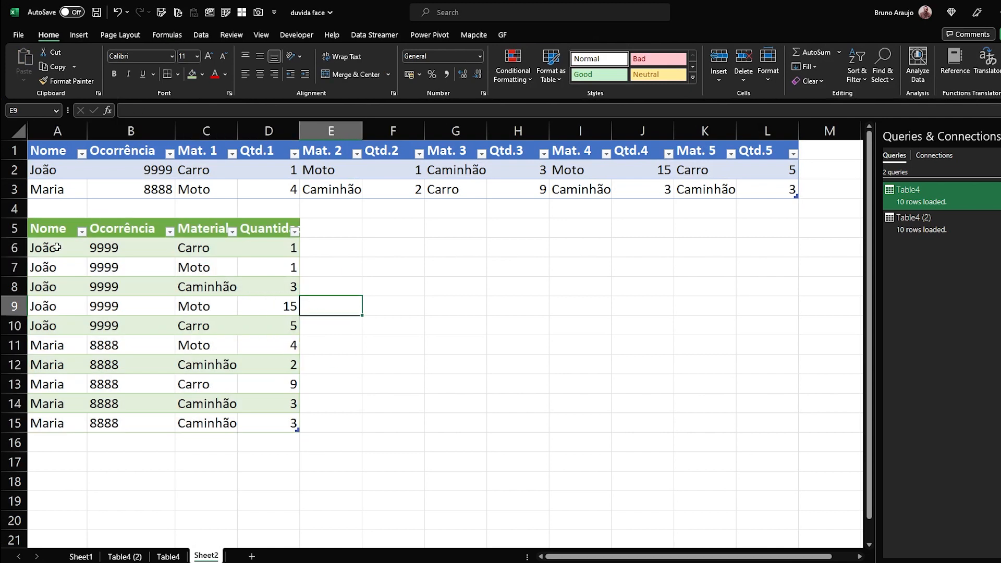
Step: Highlight A2:B2 in the source table and A6:B10 in the pasted table with a light green fill
{"action": "left_click_drag", "start_coordinate": [47, 169], "coordinate": [143, 168]}
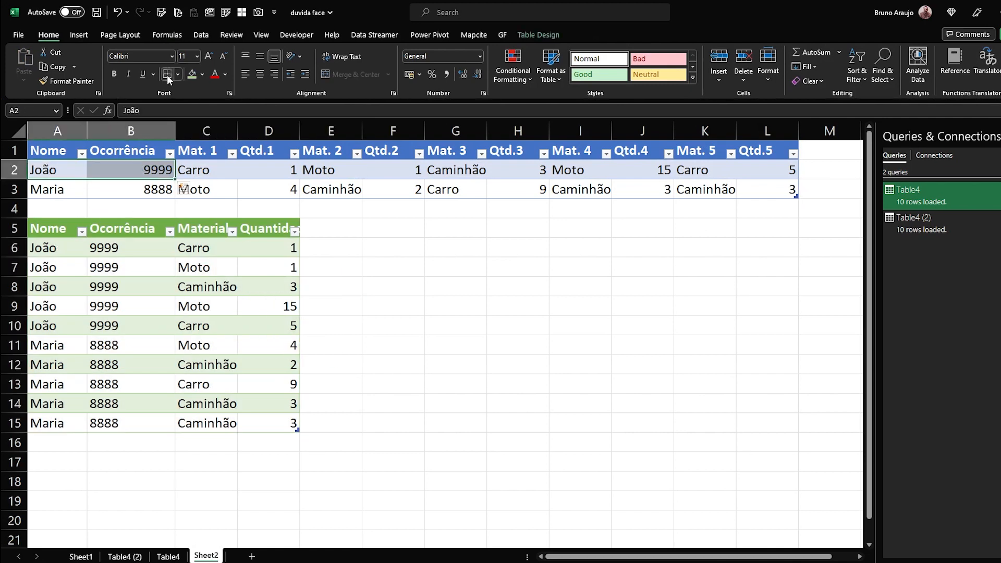
{"action": "left_click", "coordinate": [192, 74]}
{"action": "left_click_drag", "start_coordinate": [47, 247], "coordinate": [136, 325]}
{"action": "left_click", "coordinate": [192, 73]}
Step: Highlight C6:D10 in the pasted table and C2:L2 in the source table with a gold fill
{"action": "left_click_drag", "start_coordinate": [193, 247], "coordinate": [254, 330]}
{"action": "left_click", "coordinate": [202, 74]}
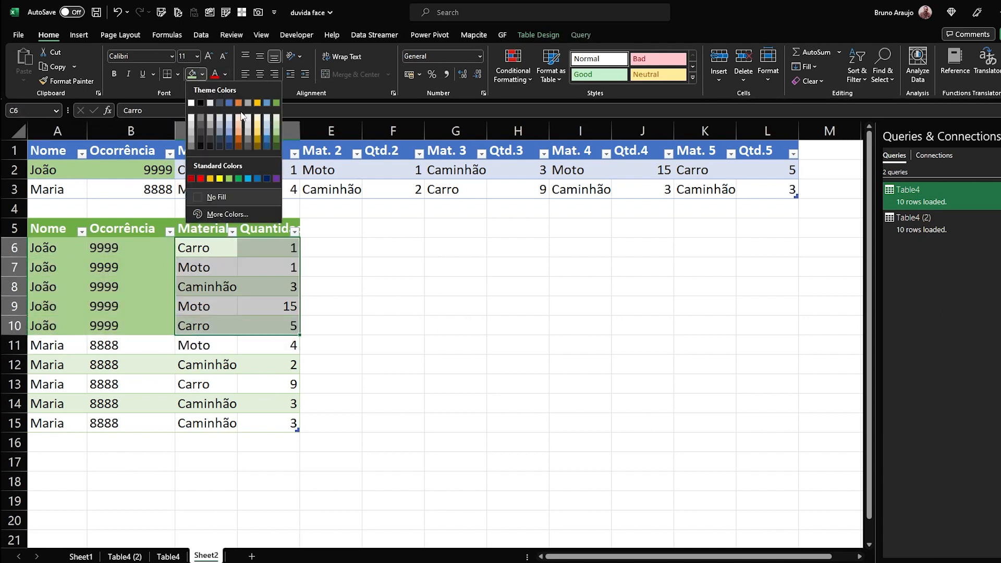
{"action": "left_click", "coordinate": [255, 130]}
{"action": "left_click_drag", "start_coordinate": [195, 170], "coordinate": [766, 169]}
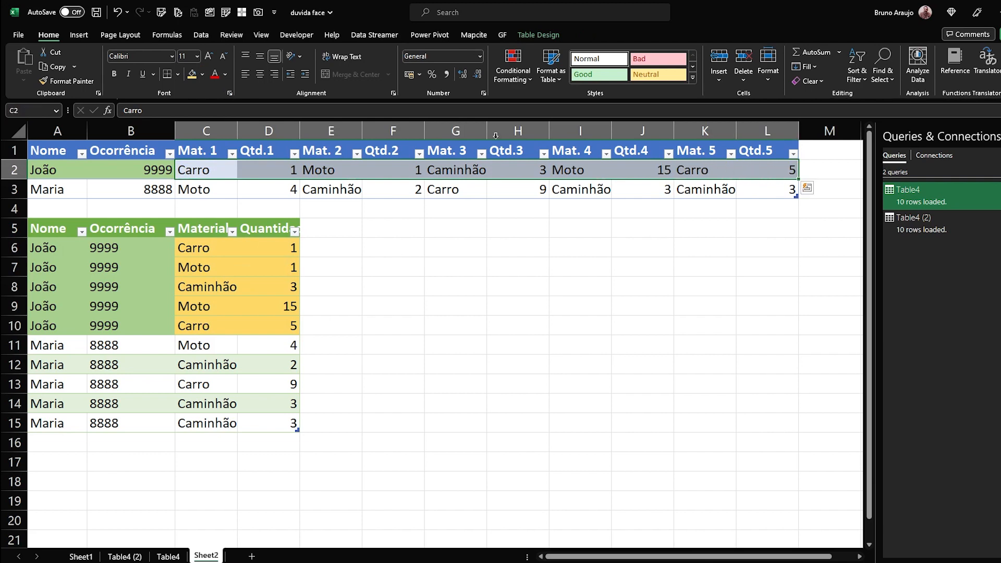
{"action": "left_click", "coordinate": [193, 74]}
Step: Undo all the highlight fills in the source table and the pasted table
{"action": "key", "text": "ctrl+z"}
{"action": "key", "text": "ctrl+z"}
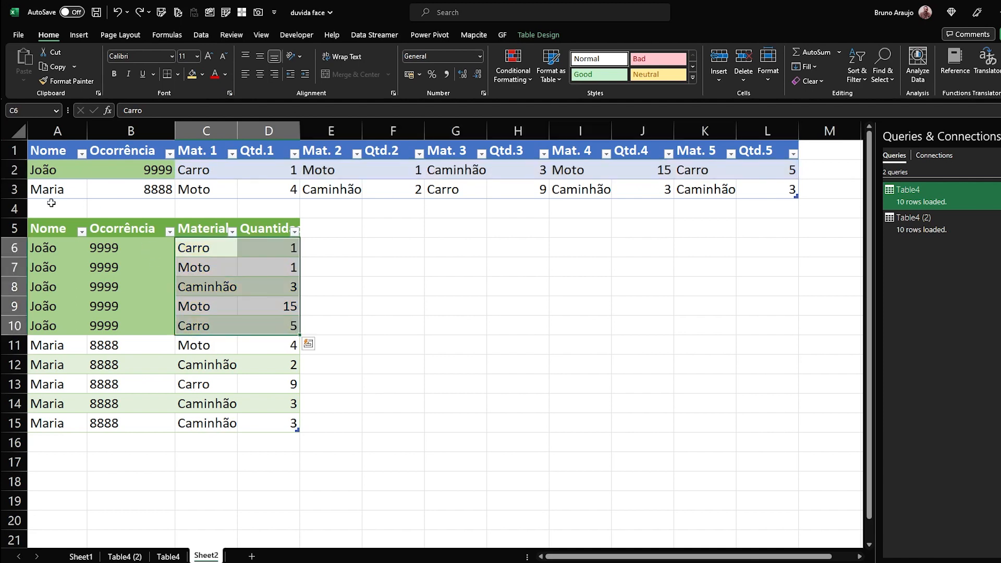
{"action": "key", "text": "ctrl+z"}
{"action": "key", "text": "ctrl+z"}
Step: Add a record in row 4 of the source table with a person's name under Nome and Ocorrência 7777
{"action": "left_click", "coordinate": [54, 205]}
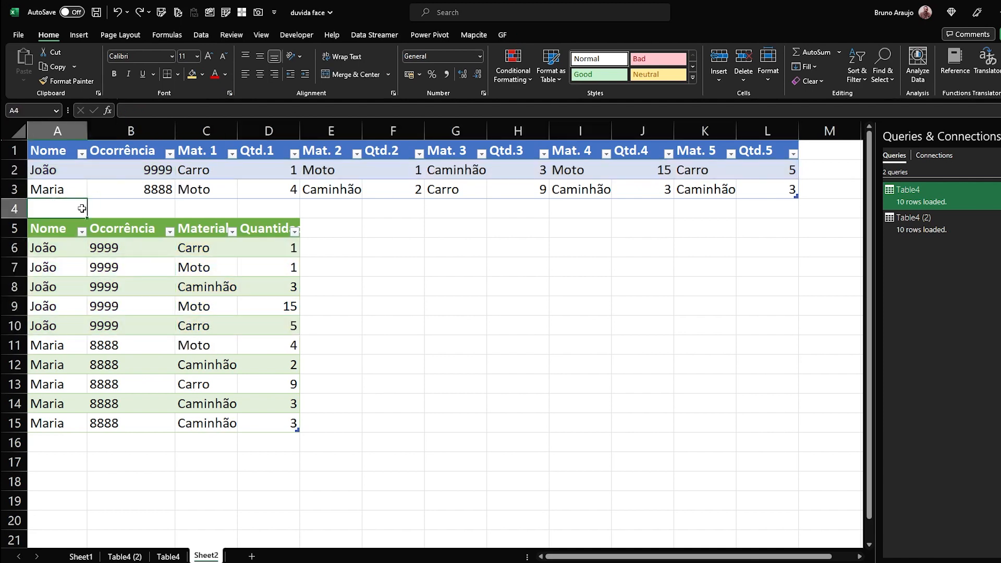
{"action": "type", "text": "Z"}
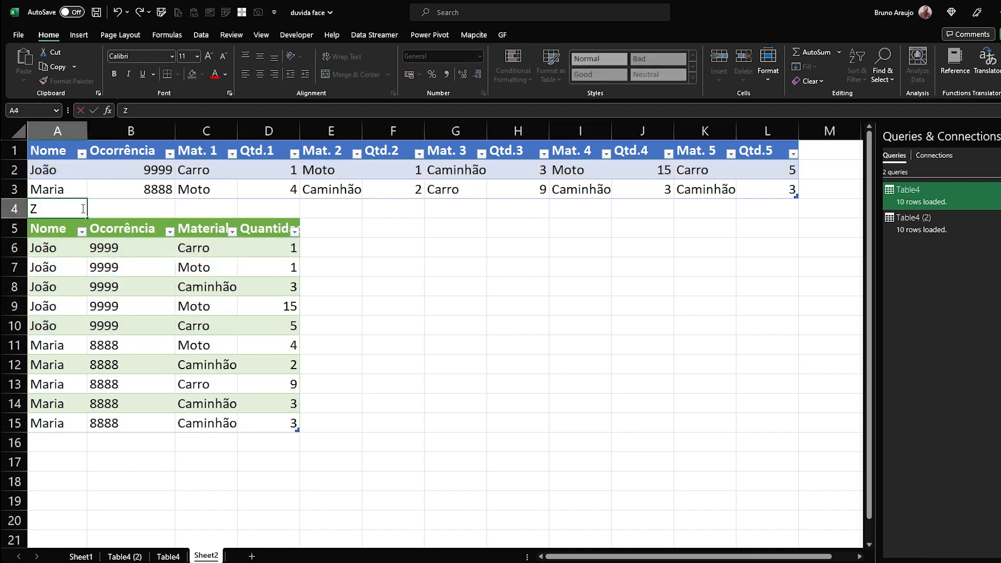
{"action": "type", "text": "é"}
{"action": "key", "text": "Tab"}
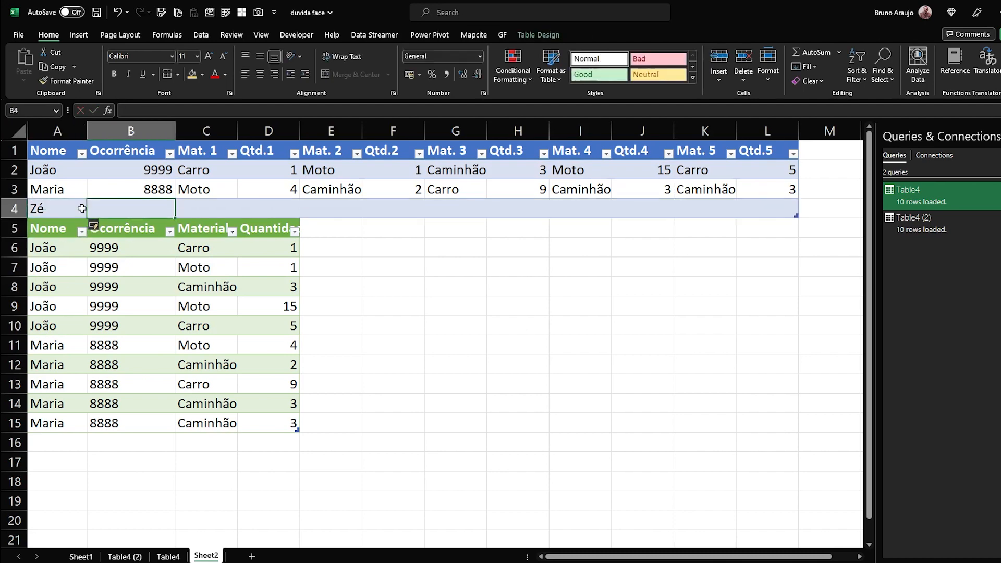
{"action": "type", "text": "7777"}
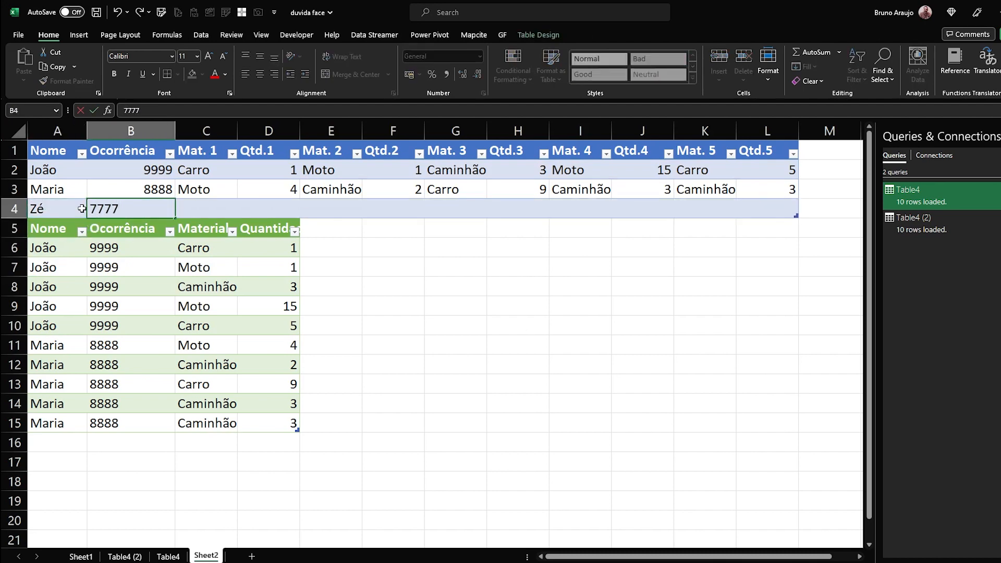
{"action": "key", "text": "Return"}
Step: Fill the first two material and quantity pairs of row 4 by copying C3:D3 into C4:D4 and G2:H2 into E4:F4
{"action": "left_click_drag", "start_coordinate": [207, 188], "coordinate": [240, 197]}
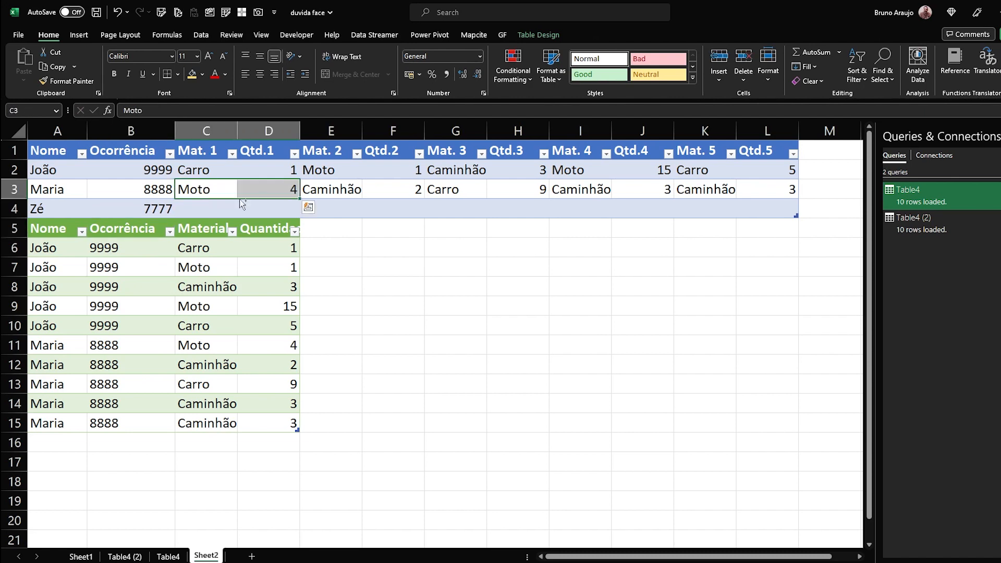
{"action": "key", "text": "ctrl+c"}
{"action": "left_click", "coordinate": [228, 208]}
{"action": "key", "text": "ctrl+v"}
{"action": "left_click_drag", "start_coordinate": [448, 172], "coordinate": [502, 176]}
{"action": "key", "text": "ctrl+c"}
{"action": "left_click", "coordinate": [339, 209]}
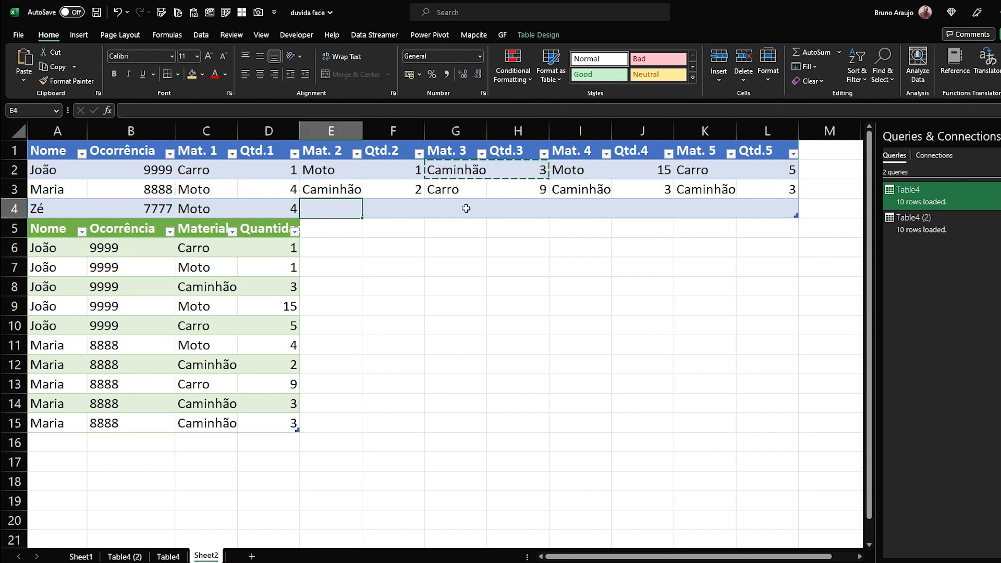
{"action": "key", "text": "ctrl+v"}
Step: Copy the Mat. 4 and Qtd.4 pair from I2:J2 into G4:H4 of the new record
{"action": "left_click_drag", "start_coordinate": [574, 185], "coordinate": [664, 191]}
{"action": "left_click_drag", "start_coordinate": [629, 168], "coordinate": [573, 169]}
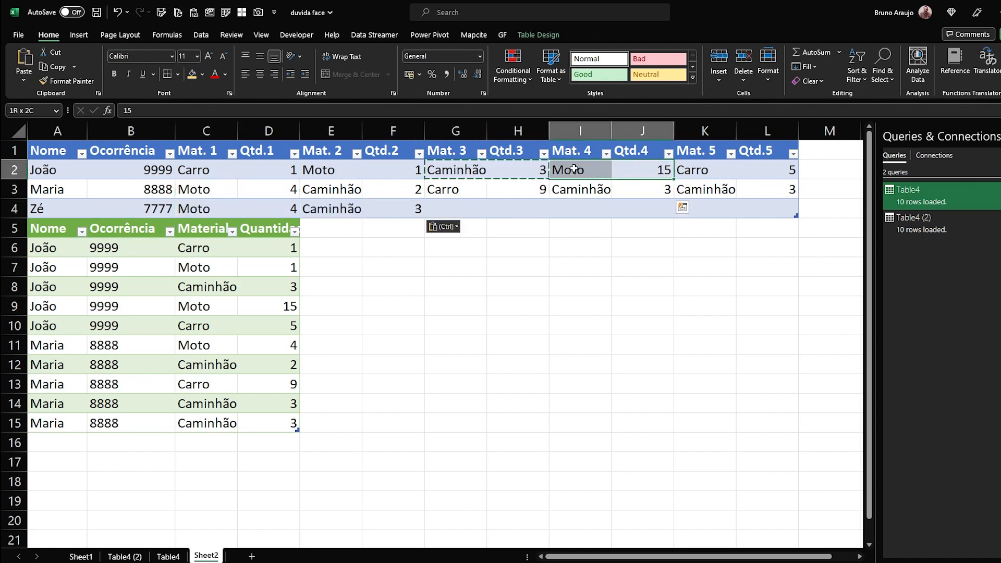
{"action": "key", "text": "ctrl+c"}
{"action": "left_click", "coordinate": [454, 209]}
{"action": "key", "text": "ctrl+v"}
Step: Copy the Caminhão pair from K3:L3 into both I4:J4 and K4:L4 to complete the new record
{"action": "left_click_drag", "start_coordinate": [702, 189], "coordinate": [772, 189]}
{"action": "key", "text": "ctrl+c"}
{"action": "left_click", "coordinate": [589, 213]}
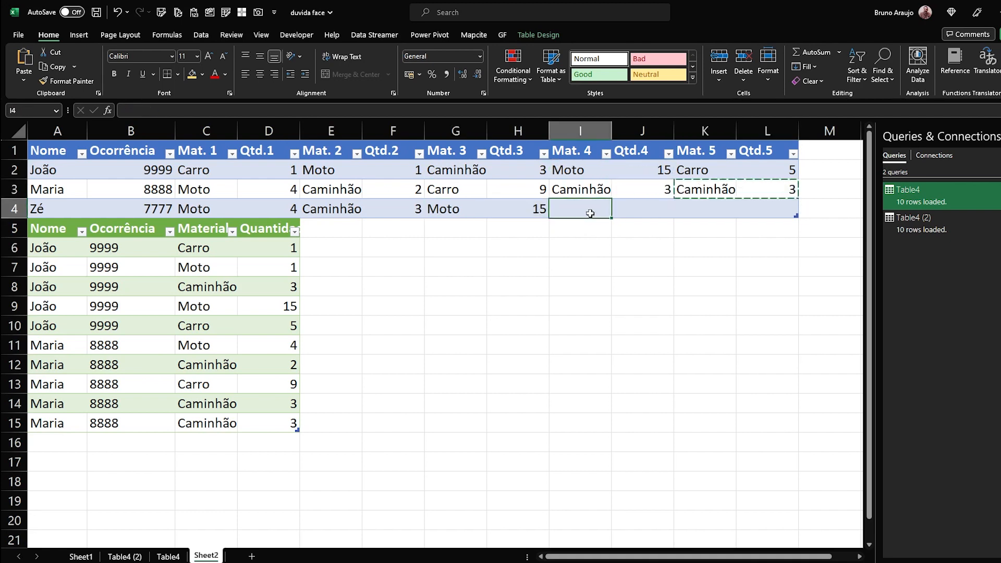
{"action": "key", "text": "ctrl+v"}
{"action": "left_click", "coordinate": [696, 210]}
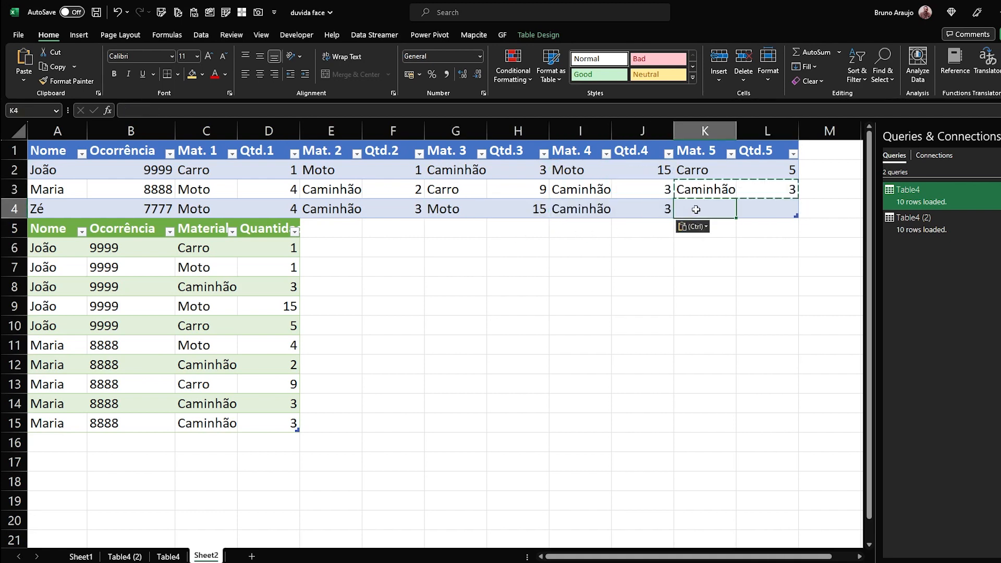
{"action": "key", "text": "ctrl+v"}
{"action": "left_click", "coordinate": [509, 270]}
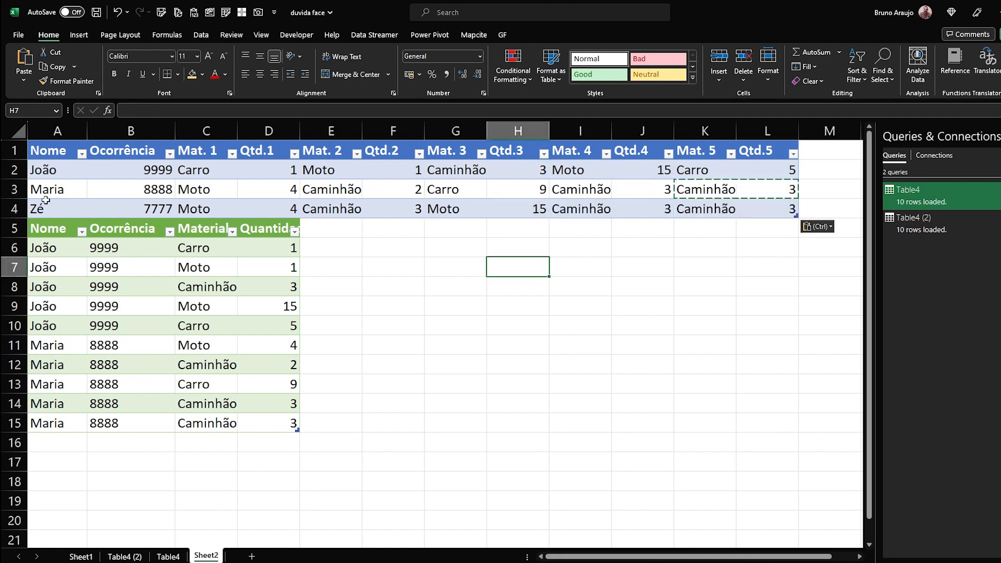
Step: Refresh all the workbook's queries so the stacked table picks up the new source record
{"action": "left_click", "coordinate": [211, 267]}
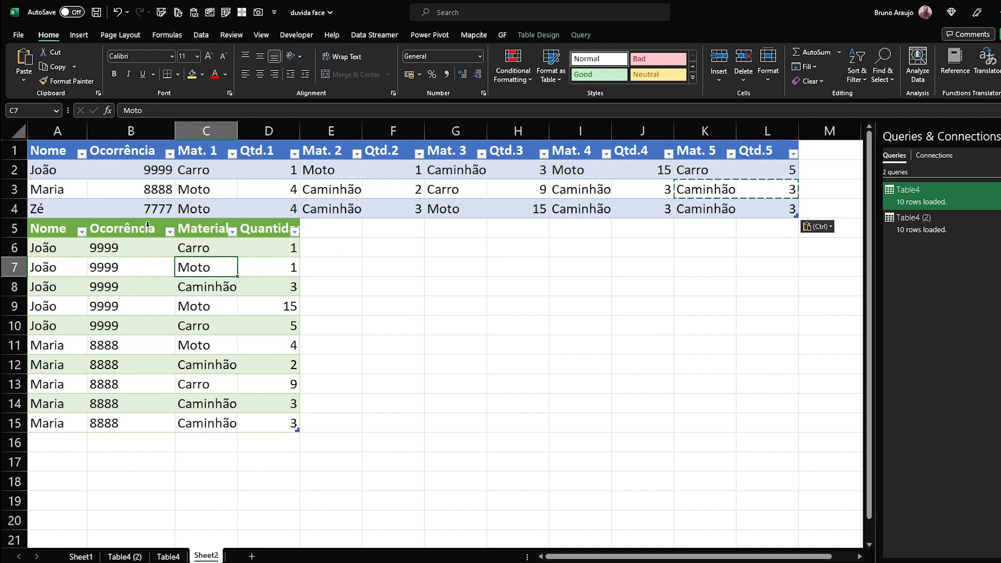
{"action": "left_click", "coordinate": [178, 13]}
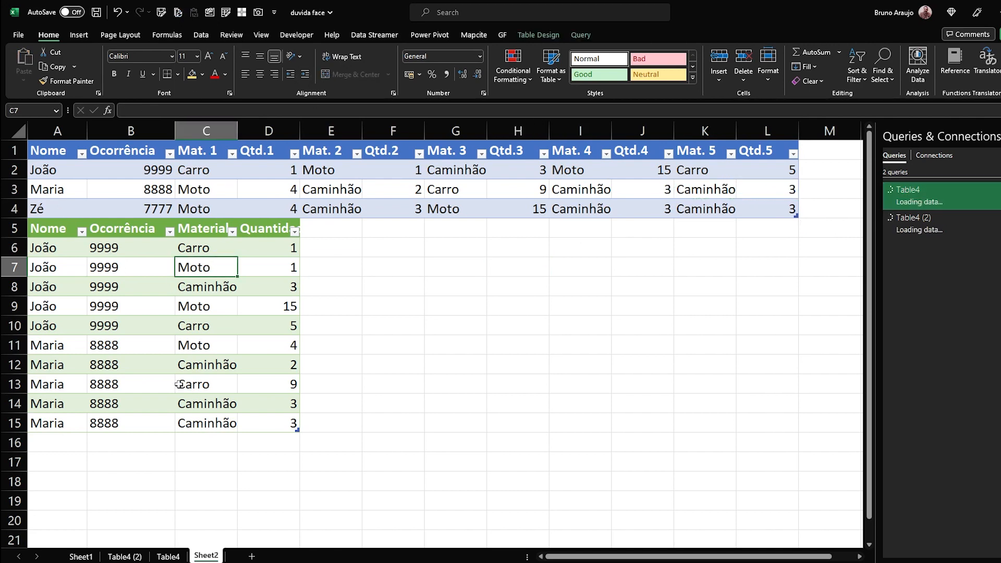
{"action": "left_click", "coordinate": [114, 439]}
{"action": "left_click", "coordinate": [182, 407]}
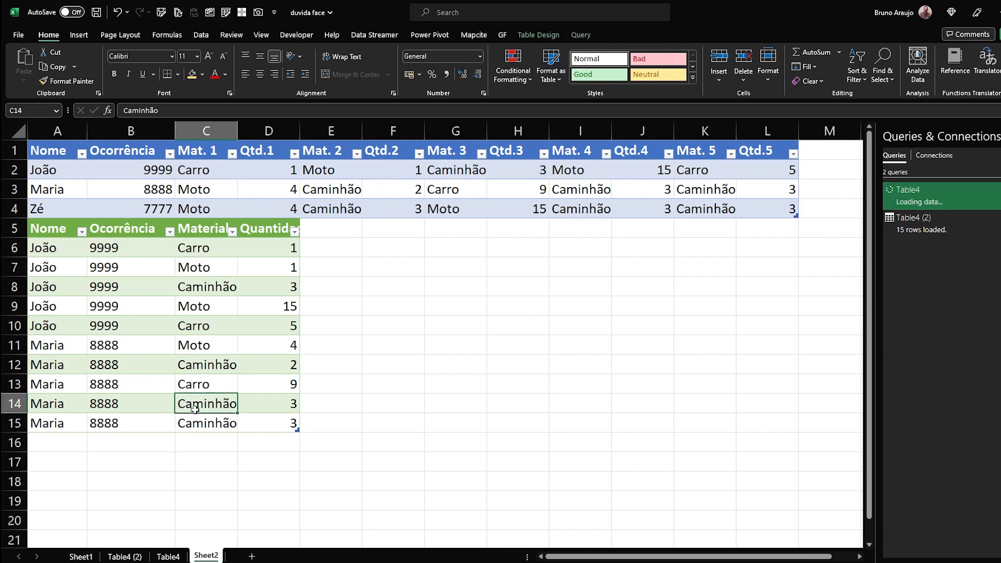
Step: Compare the source table in rows 1 to 4 with the refreshed stacked table in A5:D20, including the new record's rows
{"action": "left_click_drag", "start_coordinate": [50, 444], "coordinate": [315, 518]}
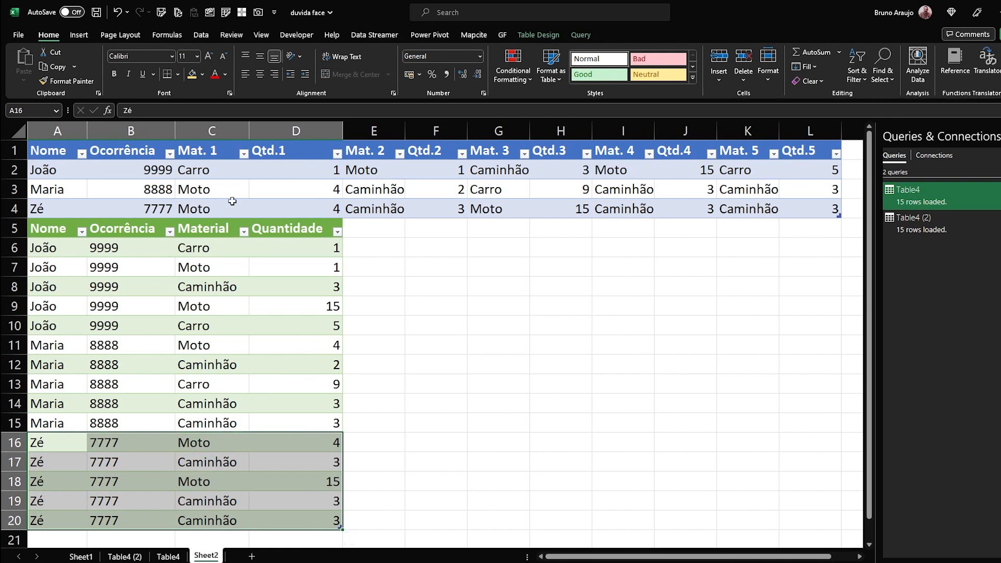
{"action": "left_click_drag", "start_coordinate": [496, 168], "coordinate": [482, 492]}
{"action": "left_click_drag", "start_coordinate": [58, 171], "coordinate": [758, 203]}
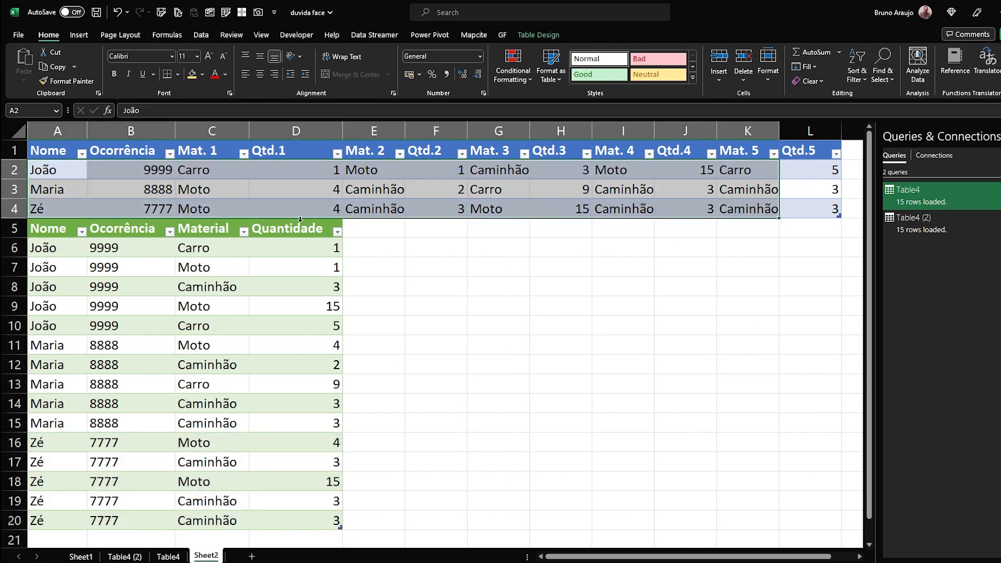
{"action": "left_click_drag", "start_coordinate": [58, 232], "coordinate": [288, 518]}
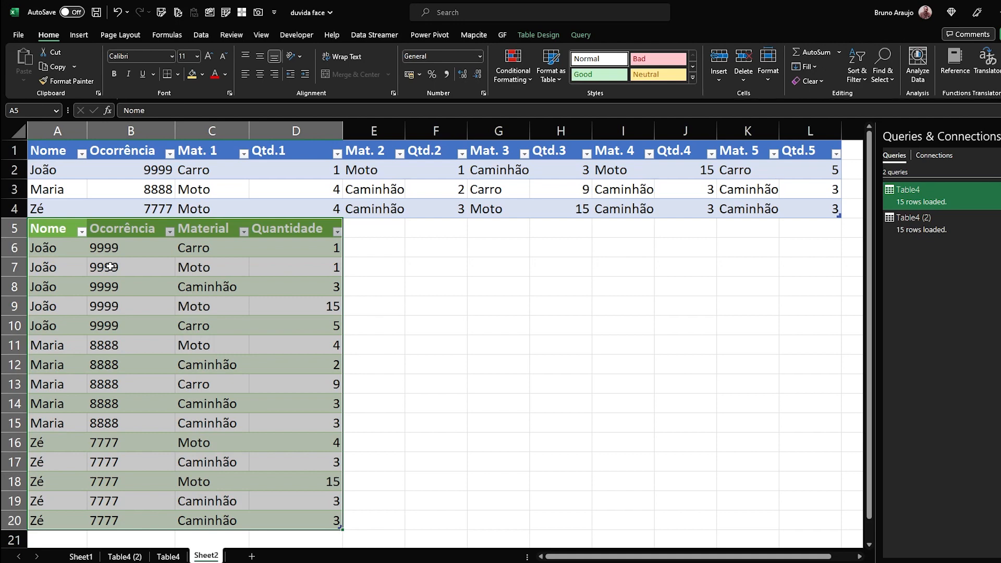
{"action": "left_click", "coordinate": [79, 156]}
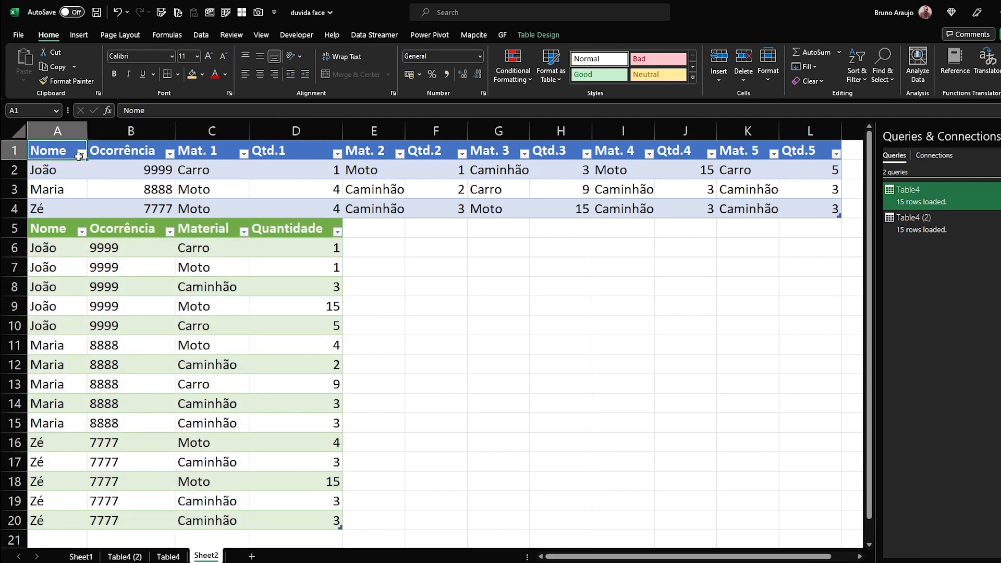
{"action": "mouse_move", "coordinate": [79, 156]}
{"action": "left_mouse_down"}
{"action": "mouse_move", "coordinate": [646, 193]}
{"action": "mouse_move", "coordinate": [814, 190]}
{"action": "mouse_move", "coordinate": [750, 191]}
{"action": "left_mouse_up"}
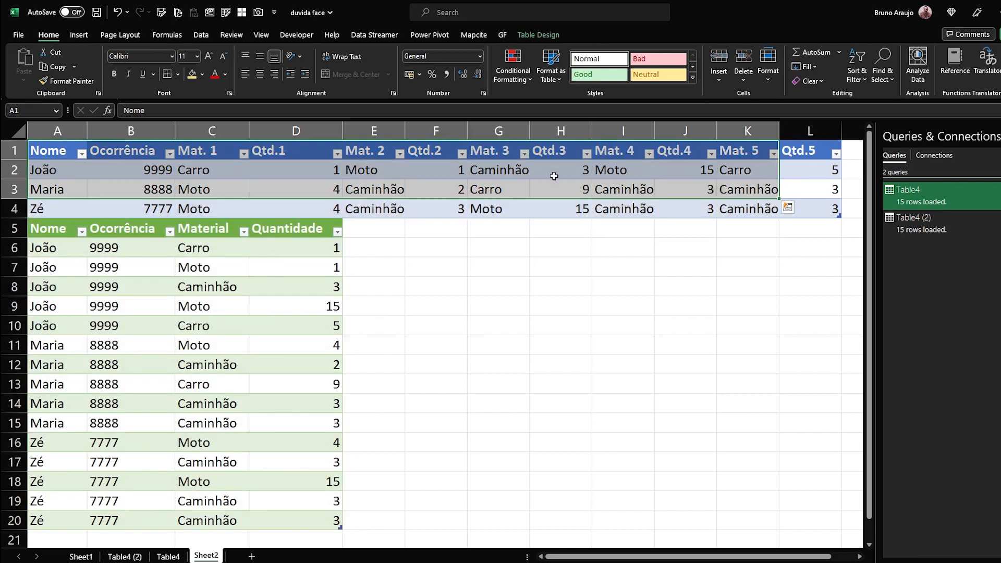
{"action": "left_click_drag", "start_coordinate": [521, 188], "coordinate": [467, 189]}
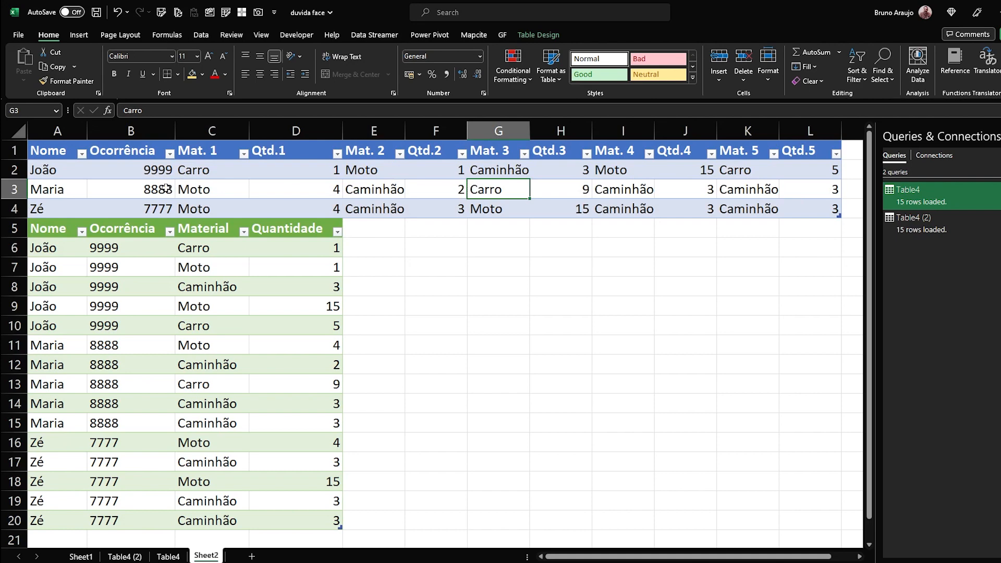
{"action": "left_click_drag", "start_coordinate": [53, 230], "coordinate": [315, 517]}
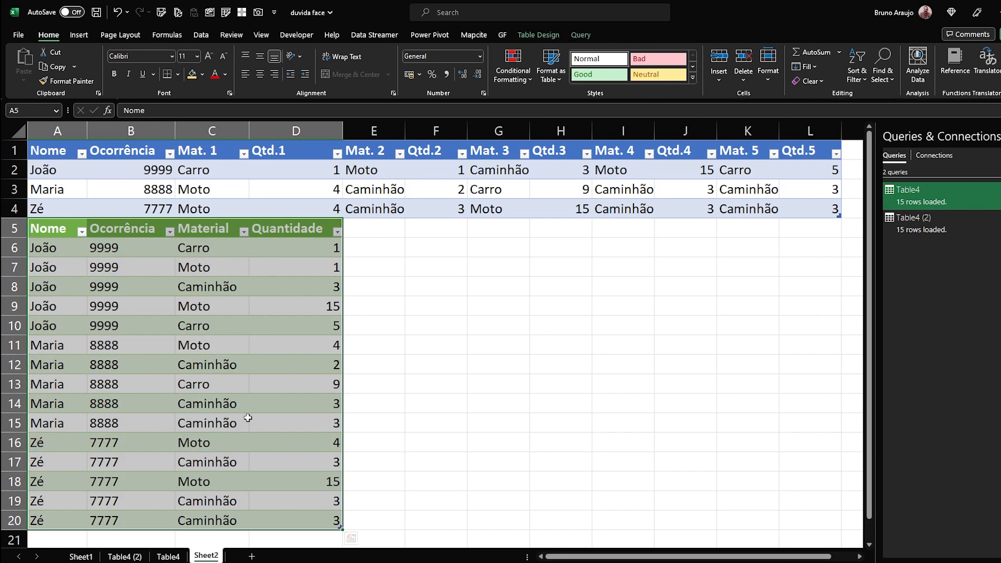
{"action": "left_click", "coordinate": [377, 339]}
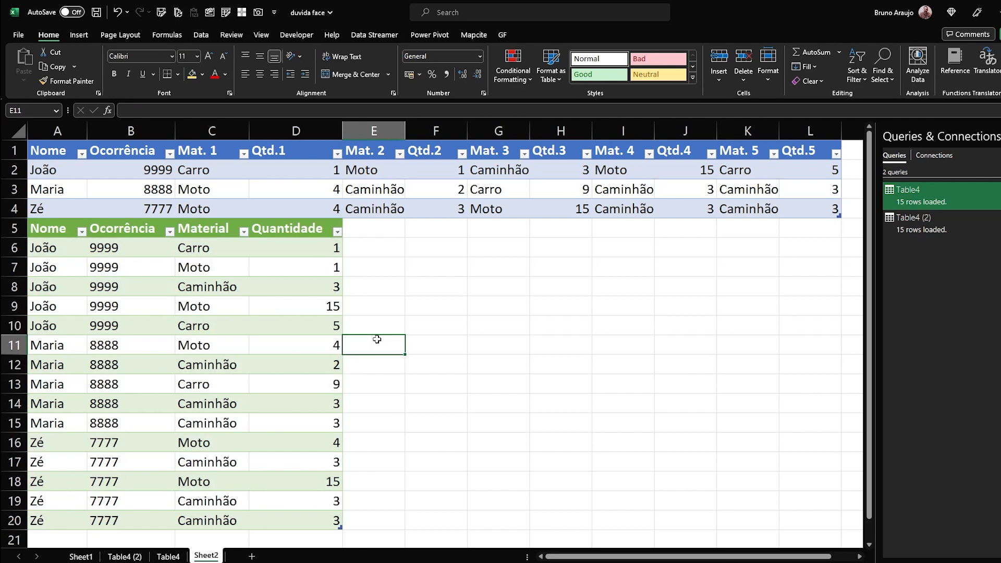